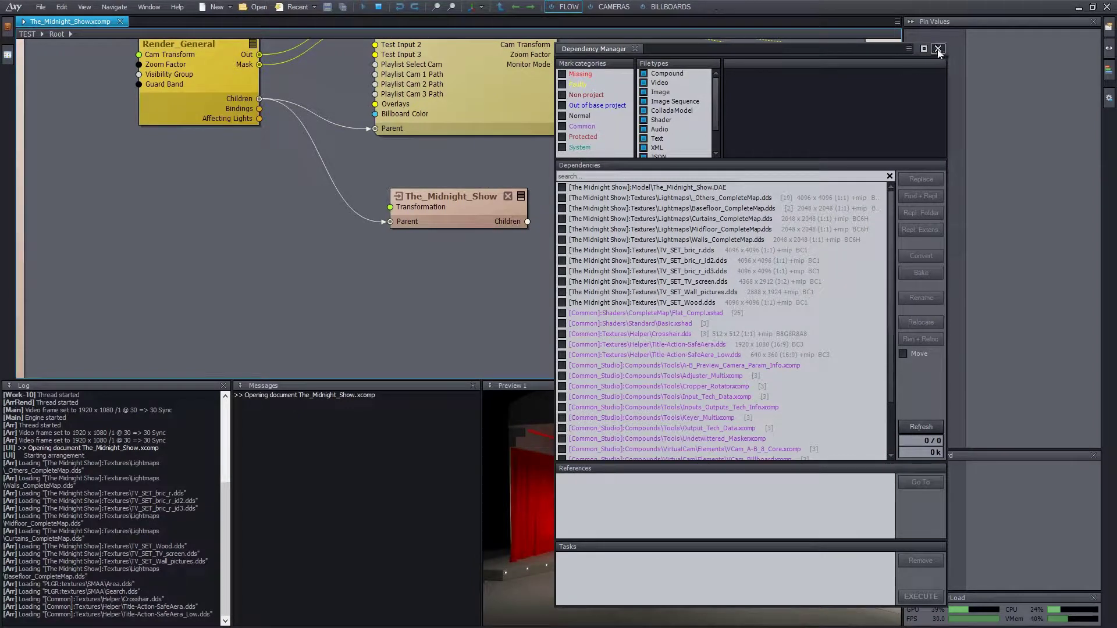
Close the Dependency Manager, delete the existing Point Light inside the The_Midnight_Show model, and save the compound.
left_click(939, 48)
double_click(459, 205)
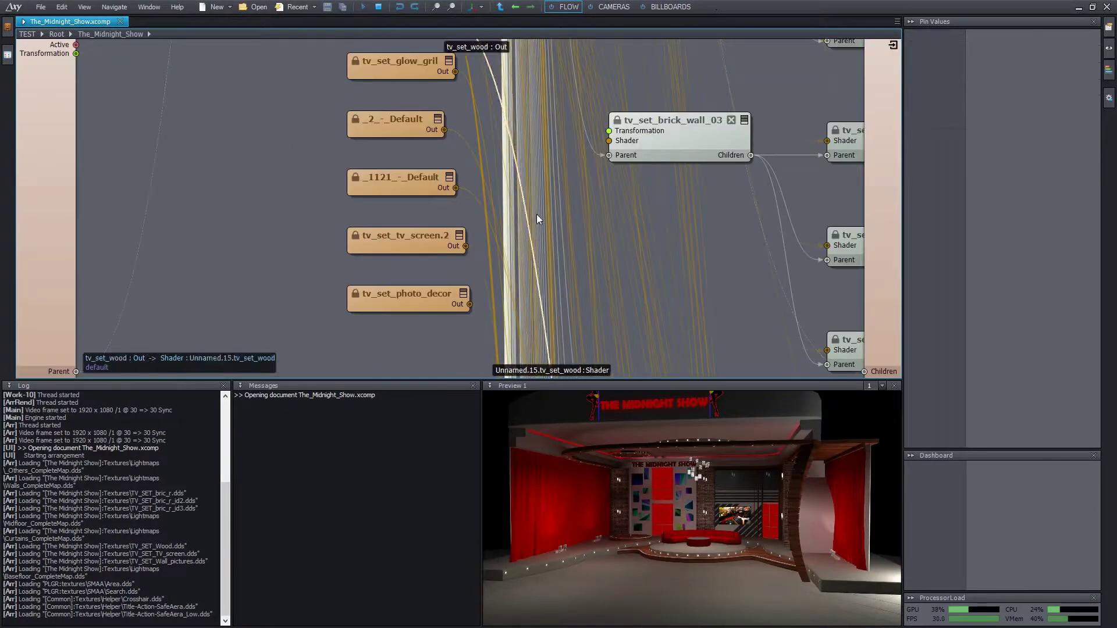
middle_click_drag(584, 352, 582, 372)
scroll(519, 128, "up", 4)
left_click(505, 92)
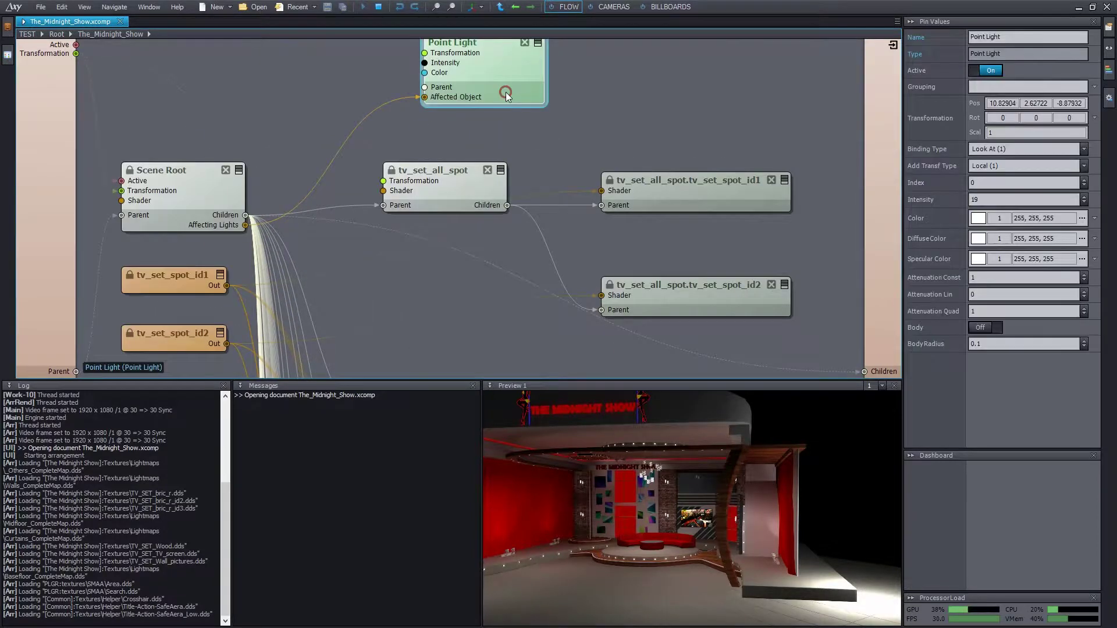
key("Delete")
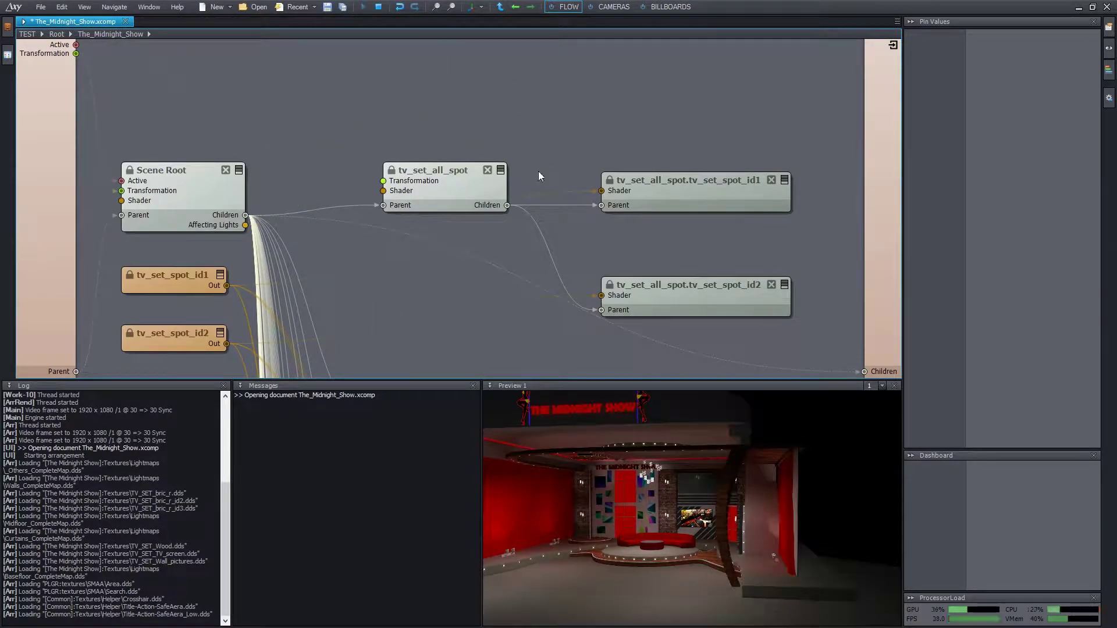
left_click_drag(633, 423, 736, 521)
key("ctrl+s")
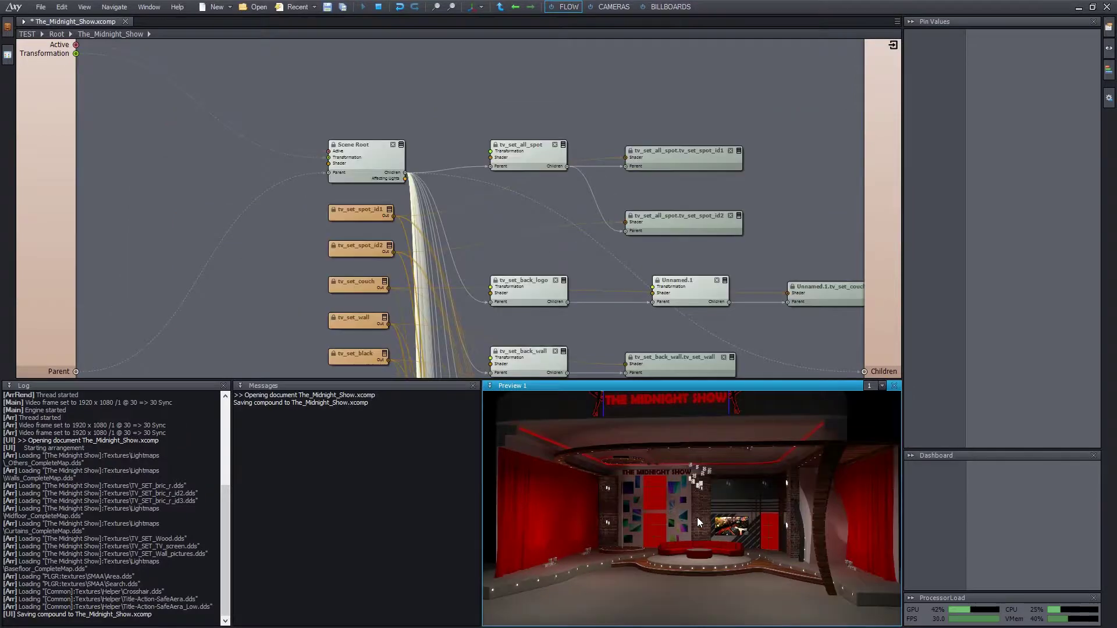
Insert a Point Light module in the empty area above the tv_set_all_spot node.
right_click_drag(697, 518, 697, 451)
mouse_move(686, 550)
left_mouse_down()
mouse_move(634, 539)
mouse_move(687, 550)
left_mouse_up()
mouse_move(758, 551)
middle_mouse_down()
mouse_move(758, 582)
mouse_move(756, 527)
mouse_move(763, 548)
middle_mouse_up()
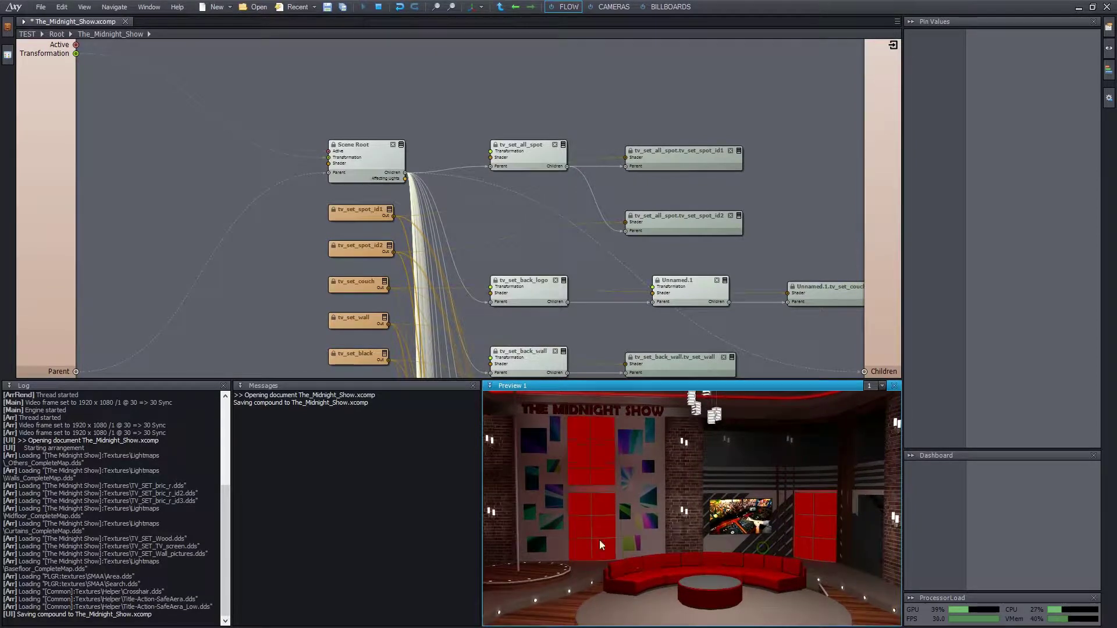
left_click_drag(775, 472, 750, 469)
type("point")
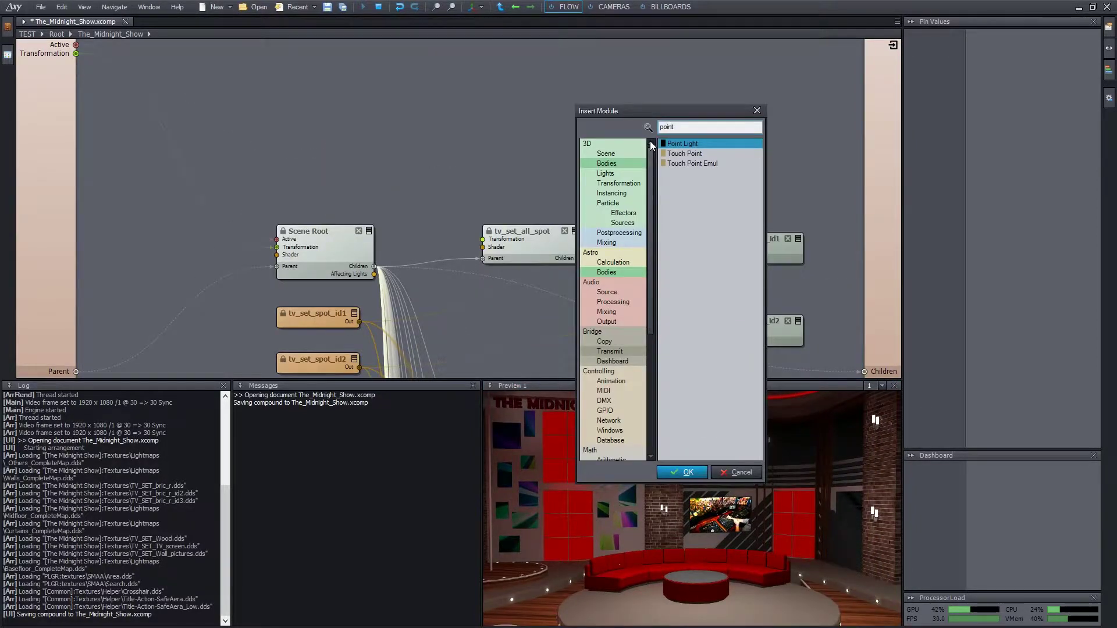
key("Return")
left_click_drag(676, 144, 534, 132)
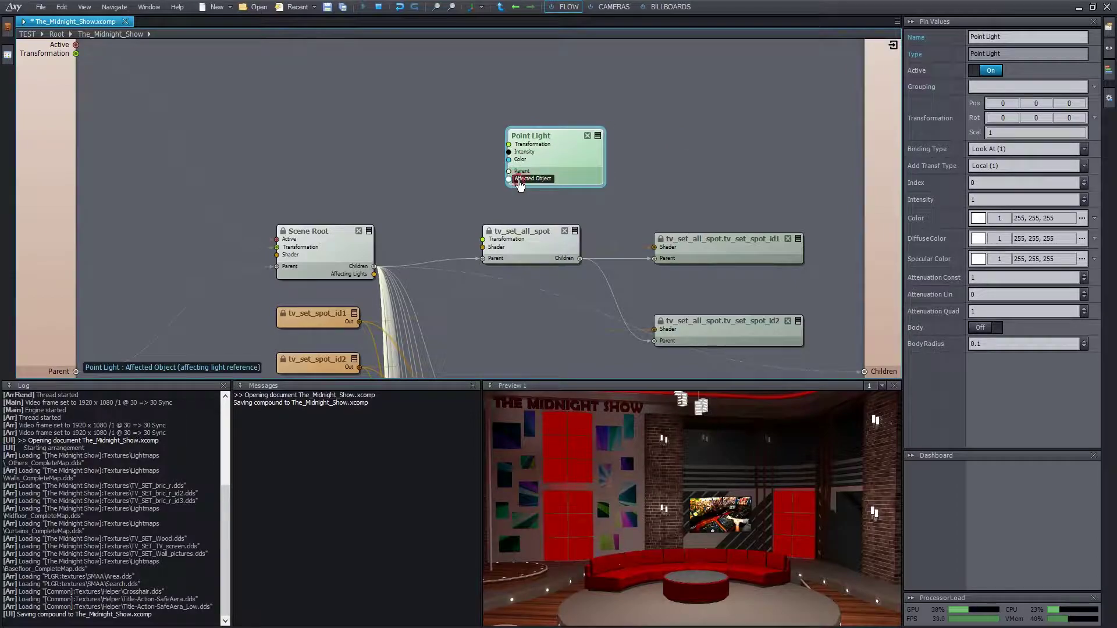
Link the Point Light's Affected Object to Scene Root's Affecting Lights and set its Attenuation Quad to 0.
left_click_drag(519, 185, 374, 274)
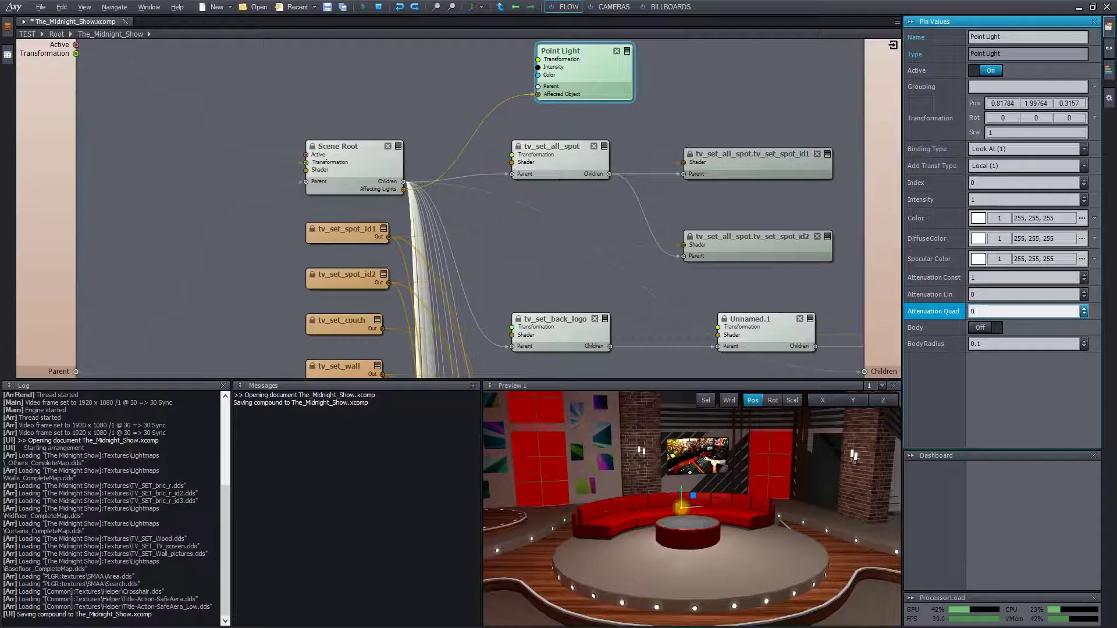
key("Return")
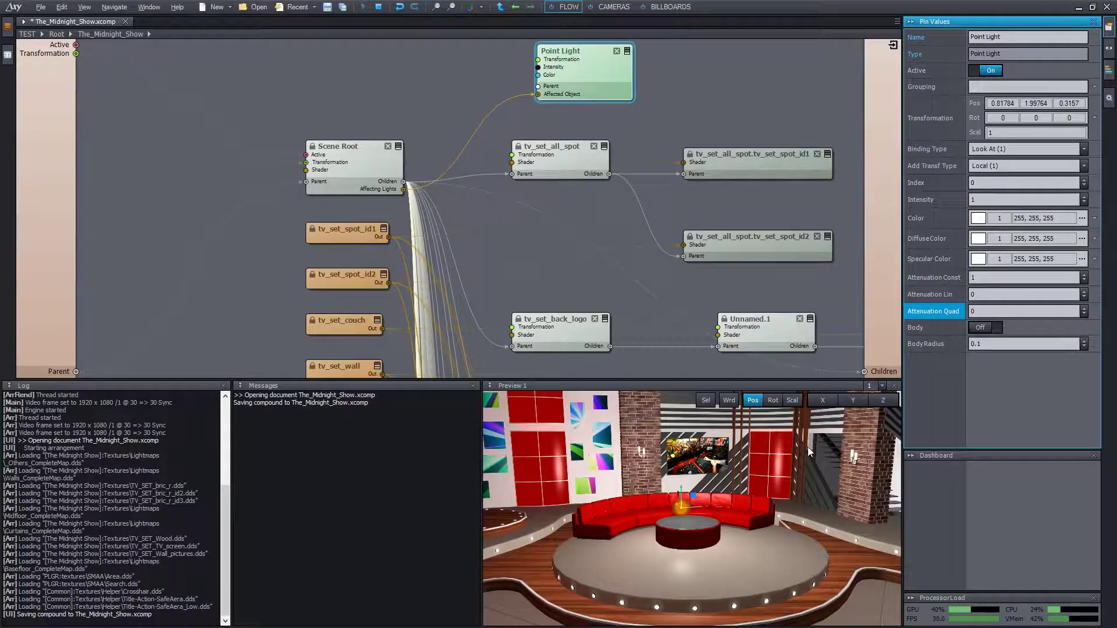
Examine how the new light falls on the couch, walls and stage floor from several preview viewpoints.
middle_click_drag(759, 507, 731, 491)
mouse_move(730, 491)
left_mouse_down()
mouse_move(763, 493)
mouse_move(709, 494)
left_mouse_up()
mouse_move(758, 506)
middle_mouse_down()
mouse_move(807, 511)
mouse_move(765, 474)
mouse_move(762, 505)
middle_mouse_up()
right_click_drag(762, 505, 761, 460)
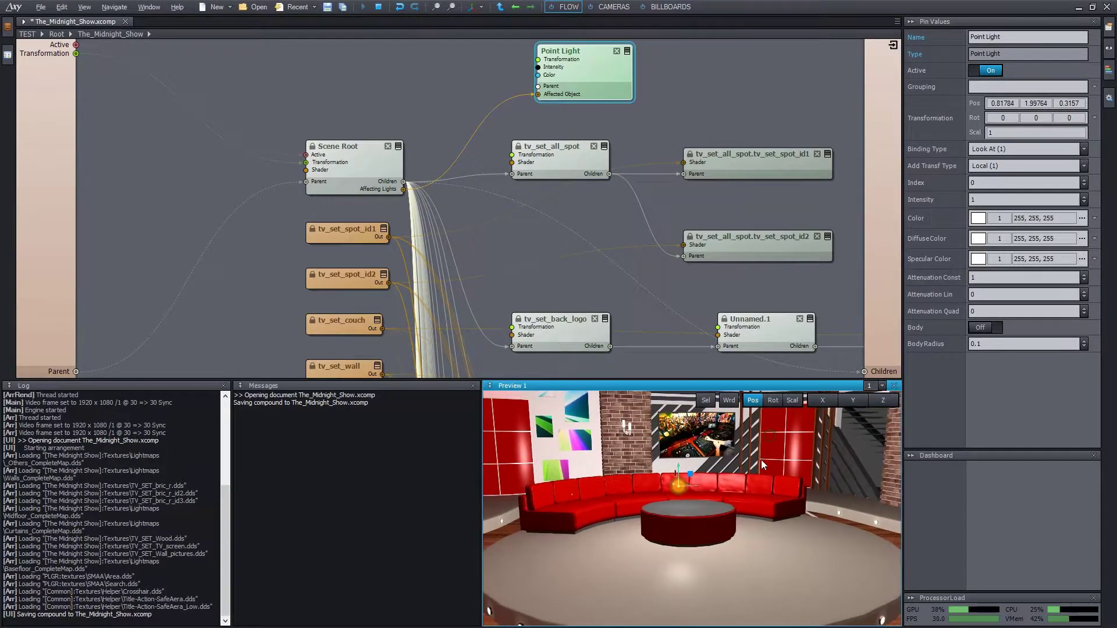
mouse_move(761, 460)
left_mouse_down()
mouse_move(751, 463)
mouse_move(832, 464)
mouse_move(761, 473)
left_mouse_up()
right_click_drag(768, 475, 739, 528)
left_click_drag(738, 528, 768, 531)
right_click_drag(768, 531, 775, 495)
left_click_drag(776, 496, 741, 499)
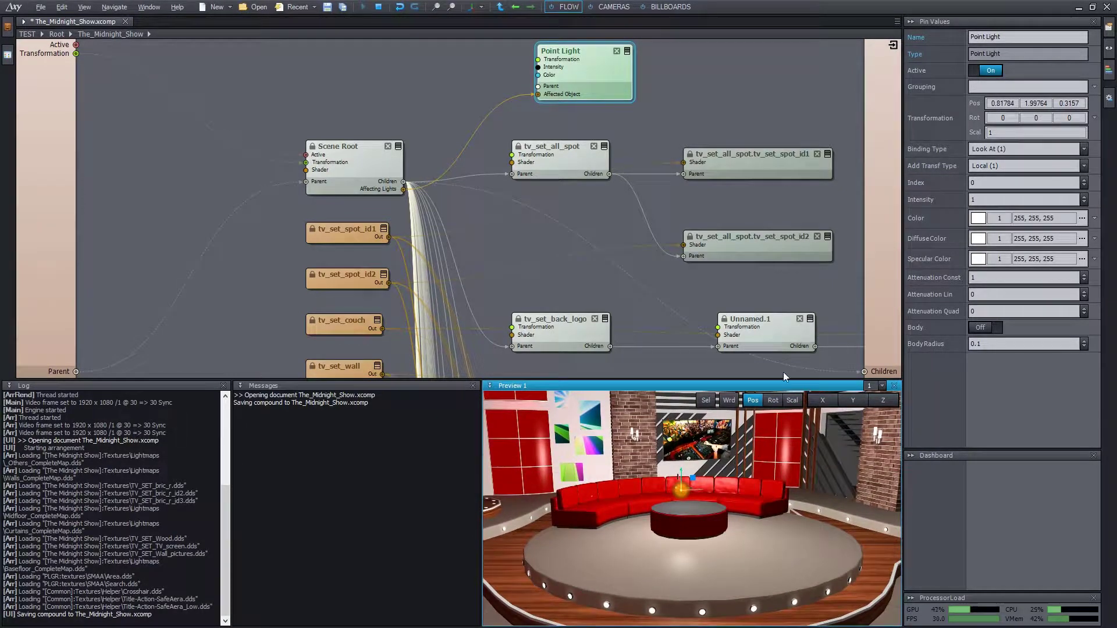
Set the Point Light's DiffuseColor multiplier to 0 and its Specular Color multiplier to 0.56.
left_click(1000, 238)
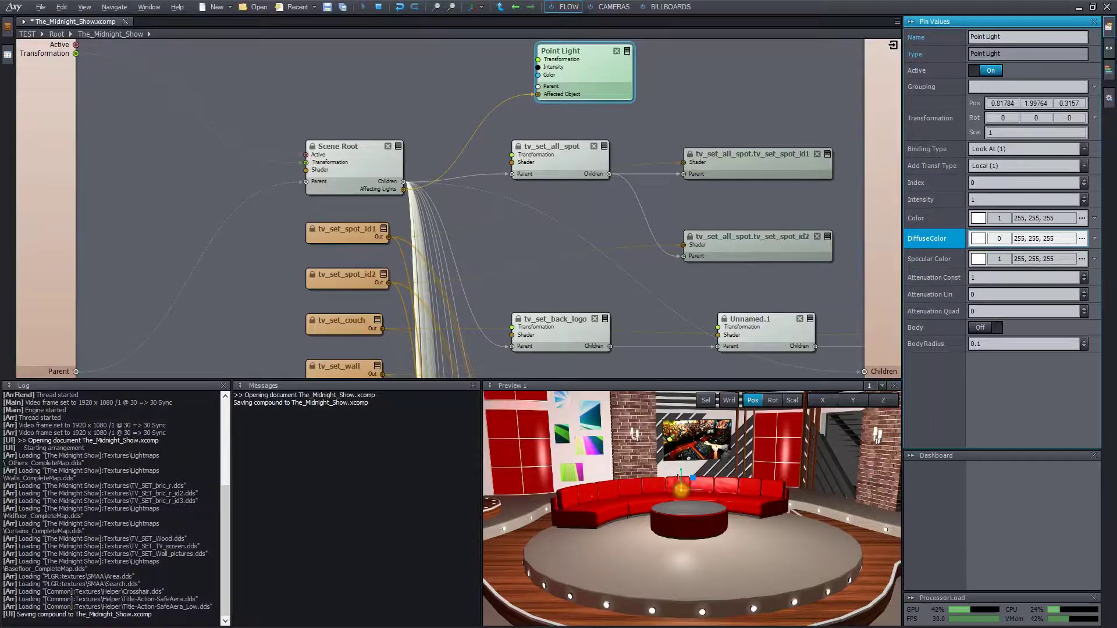
key("Return")
left_click_drag(1003, 259, 1004, 276)
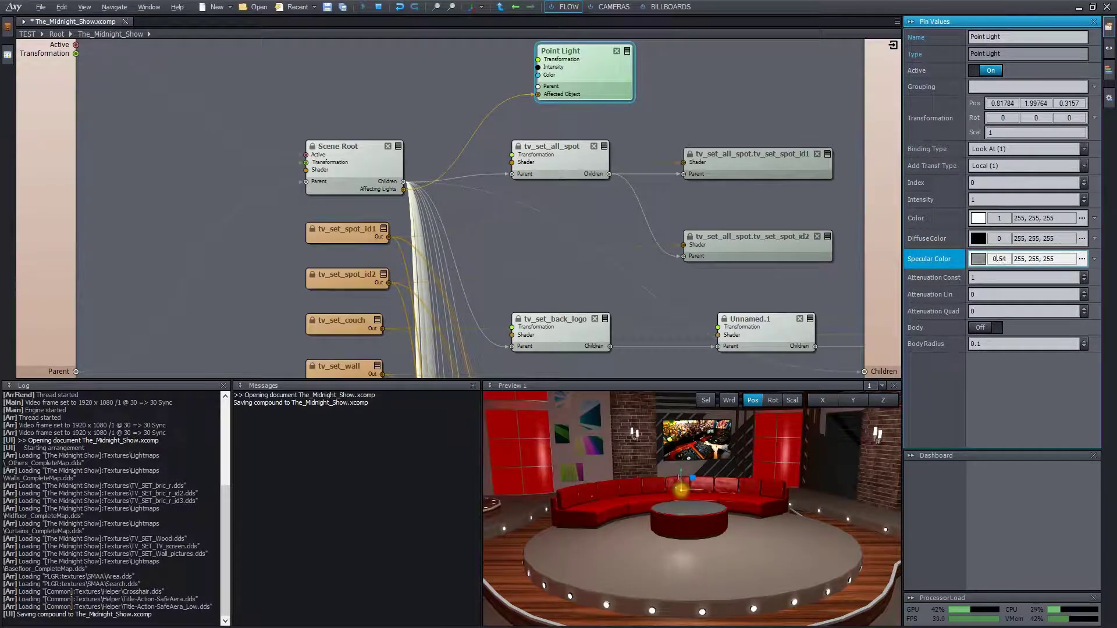
Switch to the full-screen output, inspect the specular highlights on the set from a changed viewpoint, and return to the Composer window.
key("alt+Tab")
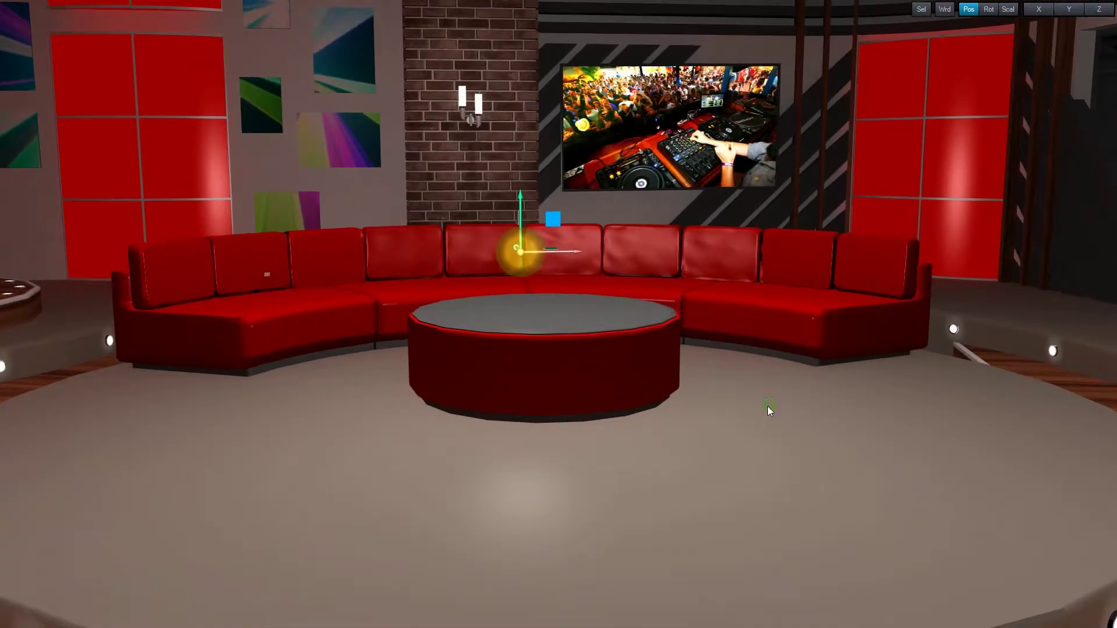
middle_click_drag(768, 406, 827, 423)
key("alt+Tab")
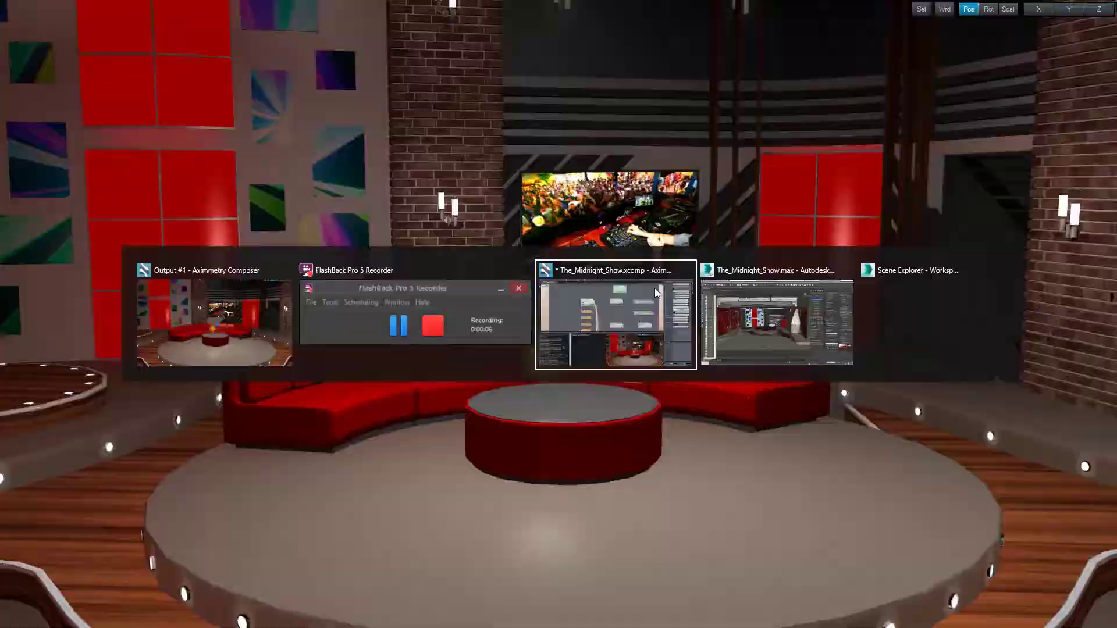
Cut the Point Light from the Scene Root graph and select the couch in the preview to locate its node.
middle_click_drag(651, 275, 599, 277)
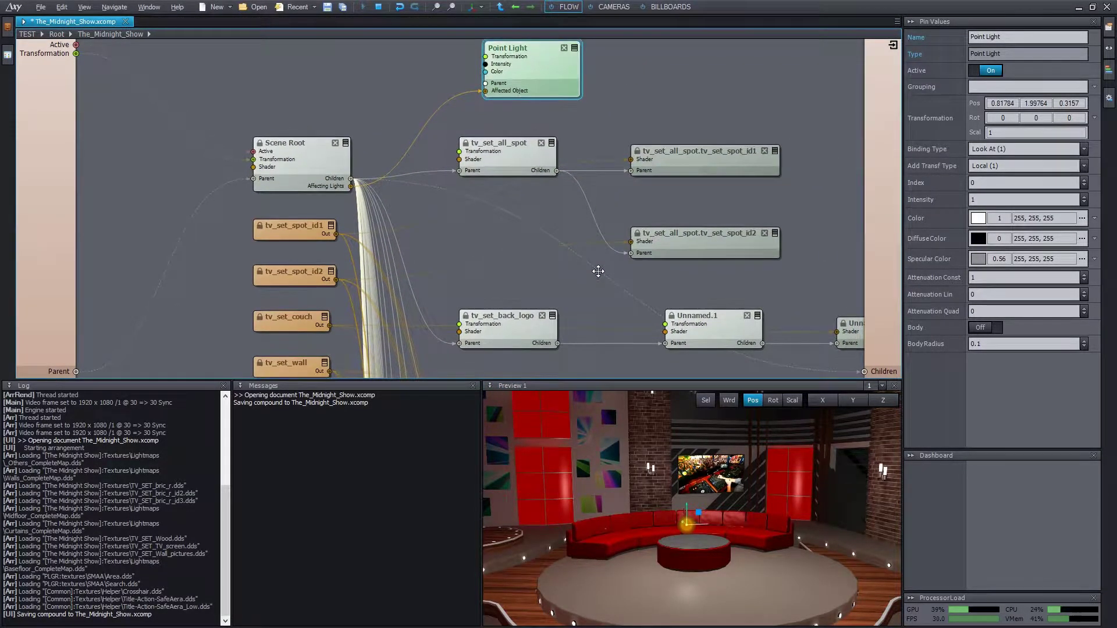
scroll(538, 74, "down", 2)
key("Delete")
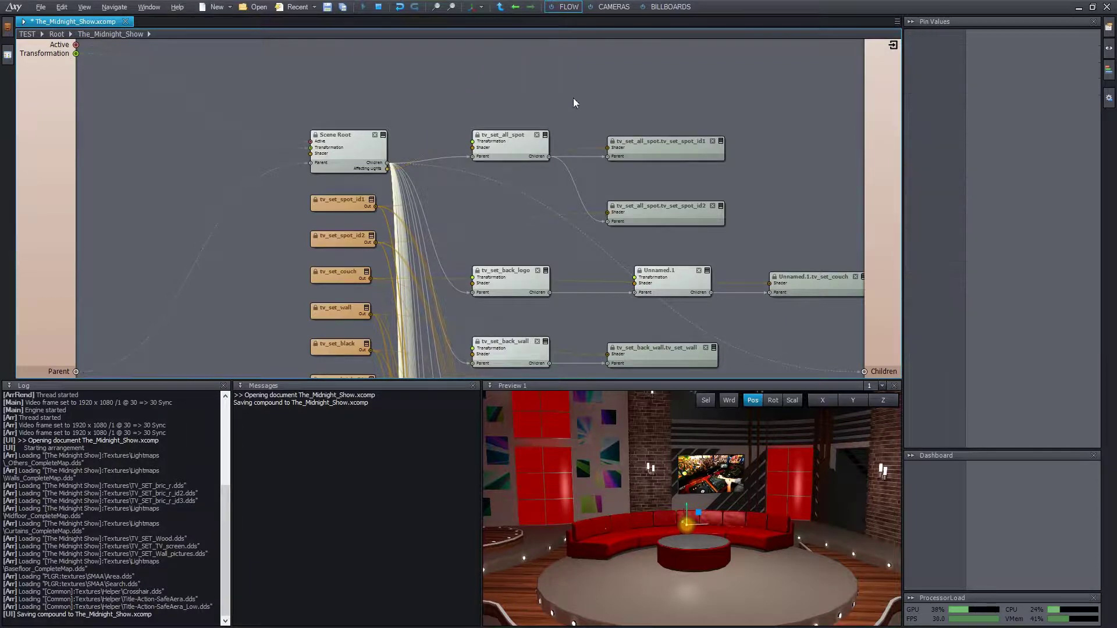
left_click(706, 401)
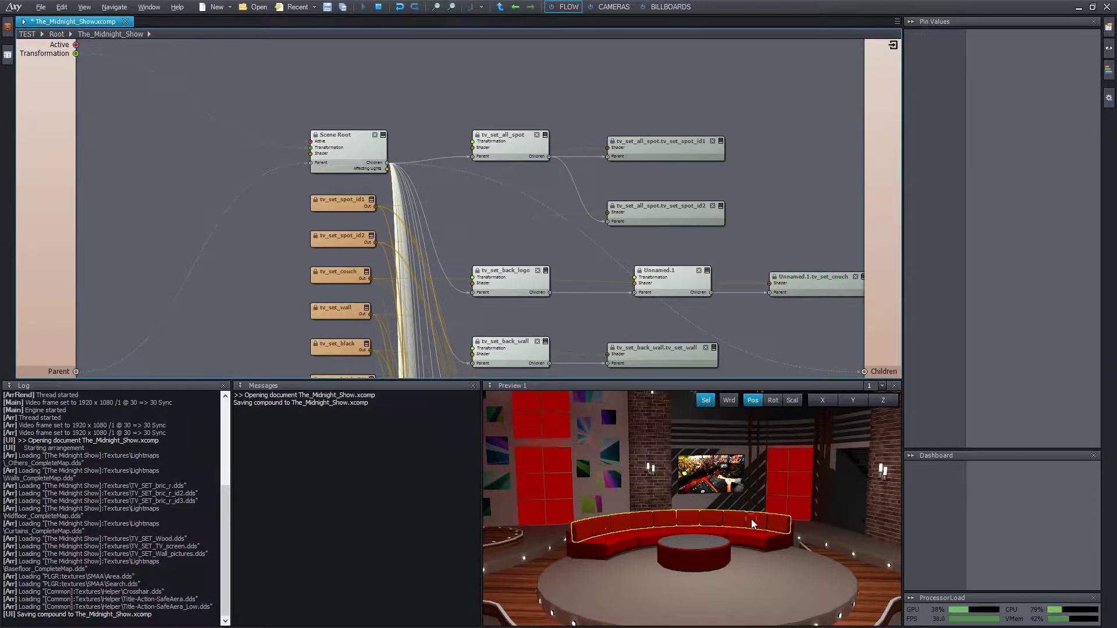
left_click(752, 519)
Paste the Point Light beside the couch nodes and link its Affected Object to tv_set_couch_02.
middle_click_drag(750, 299, 845, 301)
key("ctrl+v")
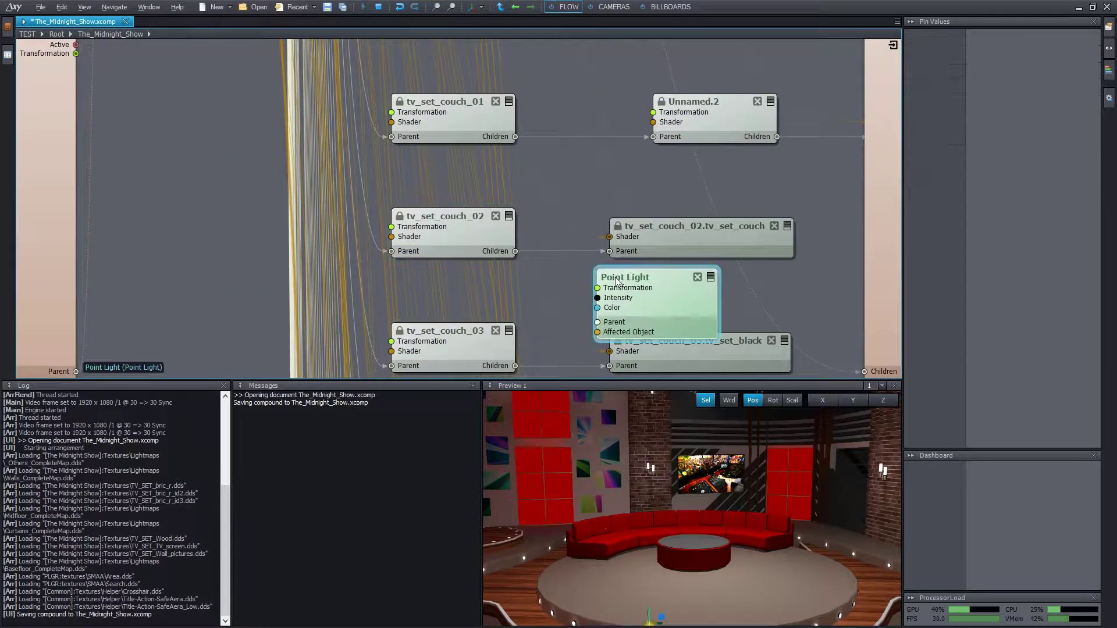
left_click(683, 274)
left_click_drag(642, 319, 493, 245)
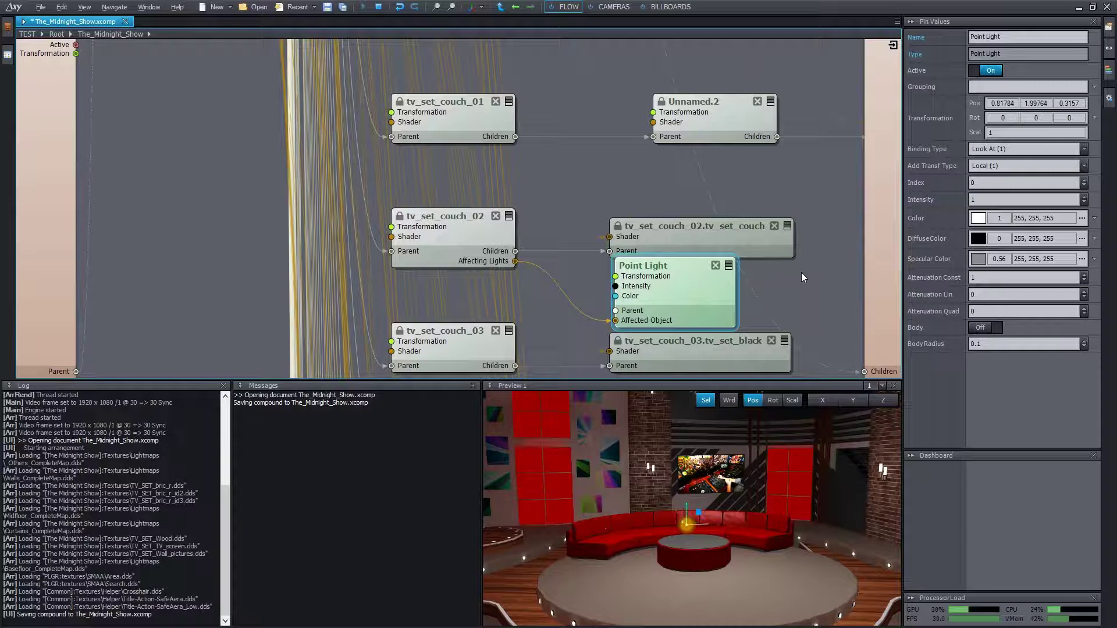
Inspect the couch-only lighting and undo the light's relinking, pasting and cutting.
mouse_move(785, 486)
left_mouse_down()
mouse_move(721, 484)
mouse_move(777, 485)
left_mouse_up()
middle_click_drag(808, 284, 825, 238)
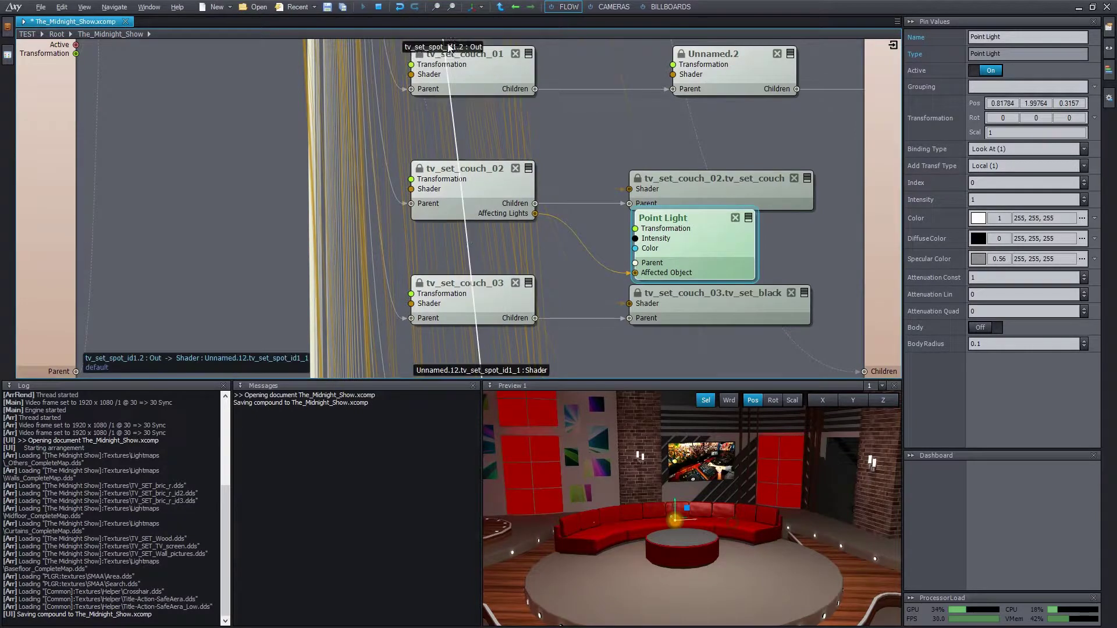
middle_click_drag(593, 142, 642, 199)
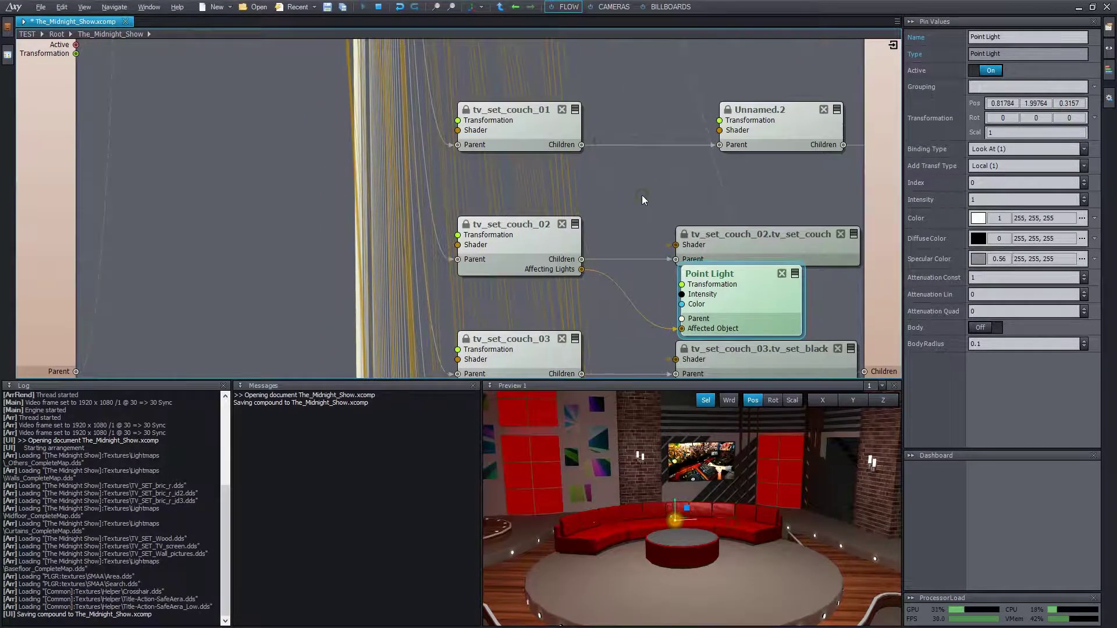
scroll(642, 194, "down", 2)
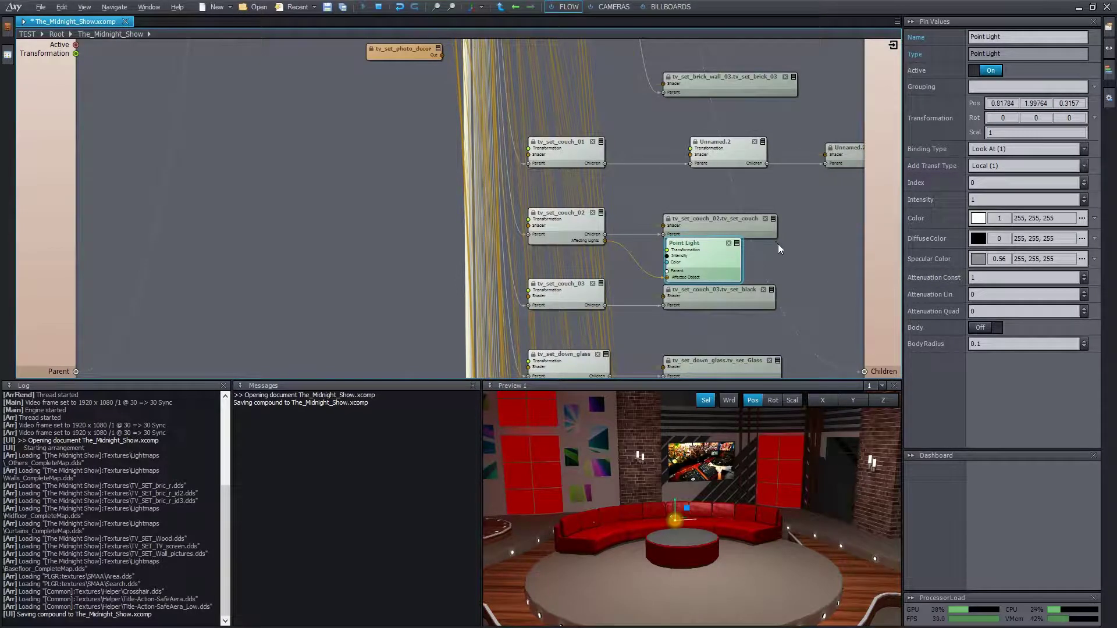
scroll(780, 244, "up", 5)
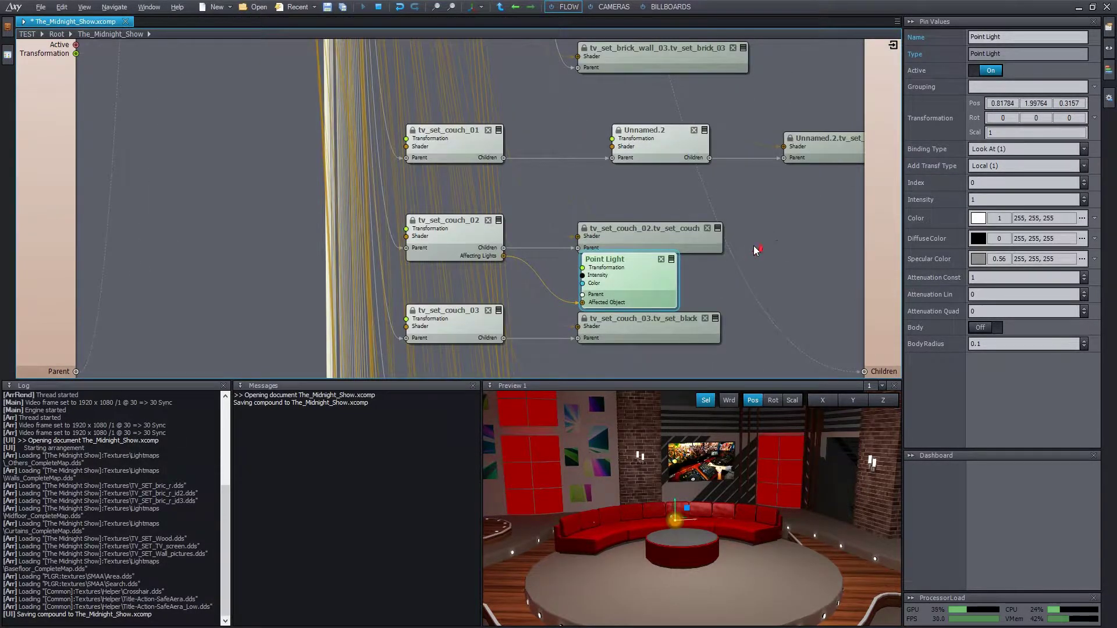
key("ctrl+z")
key("ctrl+z")
key("ctrl+z")
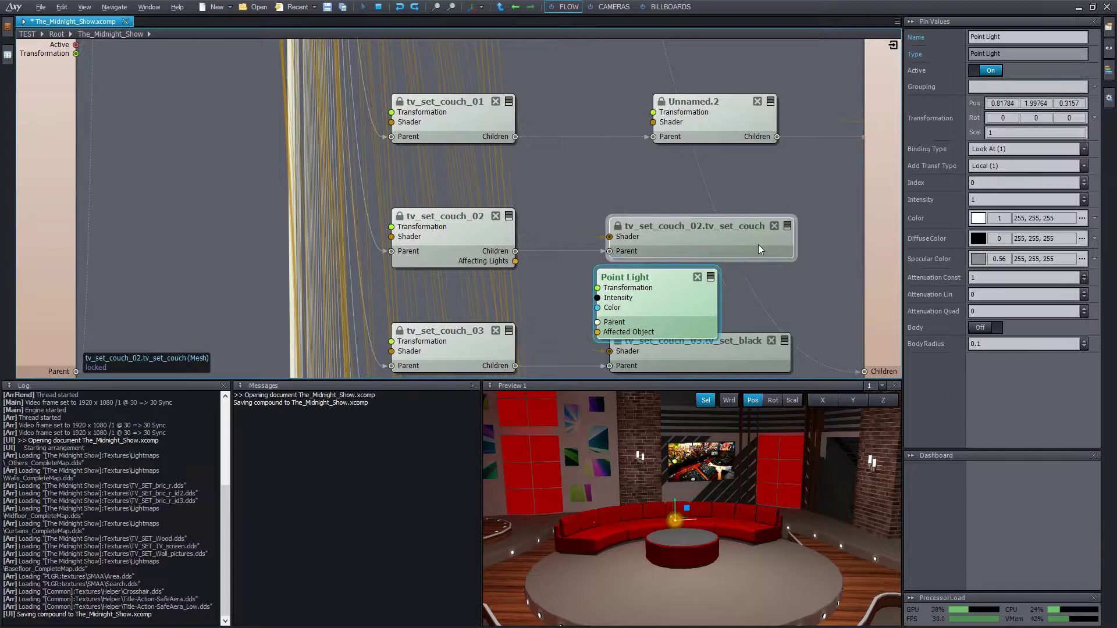
key("ctrl+z")
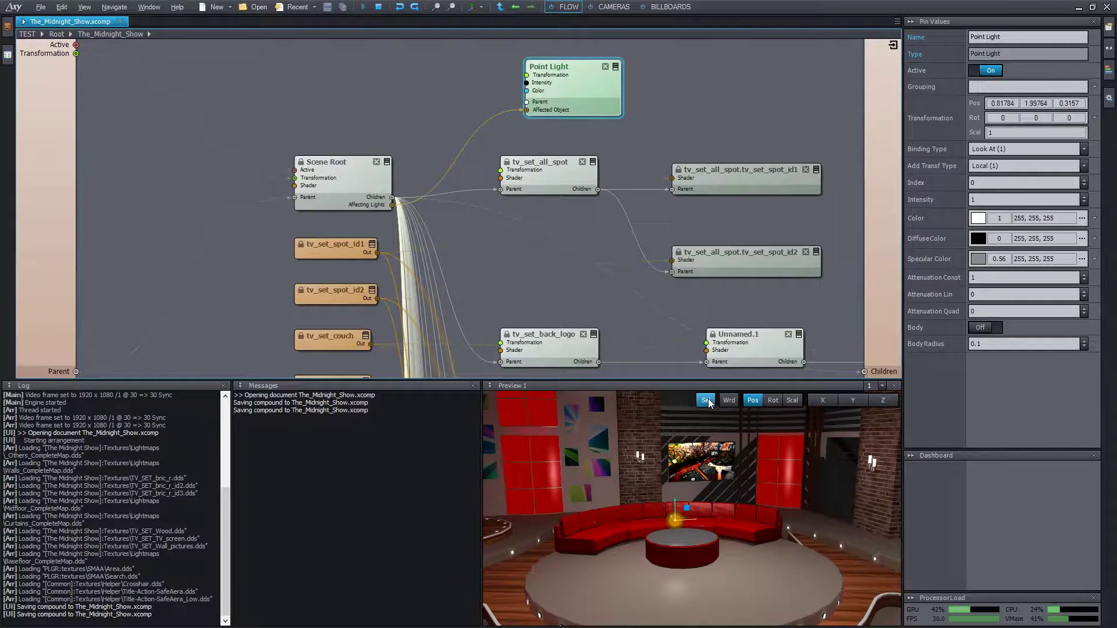
Turn off object selection in the preview, leave the model's graph, and open the Render_General compound.
left_click(708, 401)
double_click(731, 222)
middle_click_drag(584, 263, 722, 329)
middle_click_drag(488, 226, 555, 285)
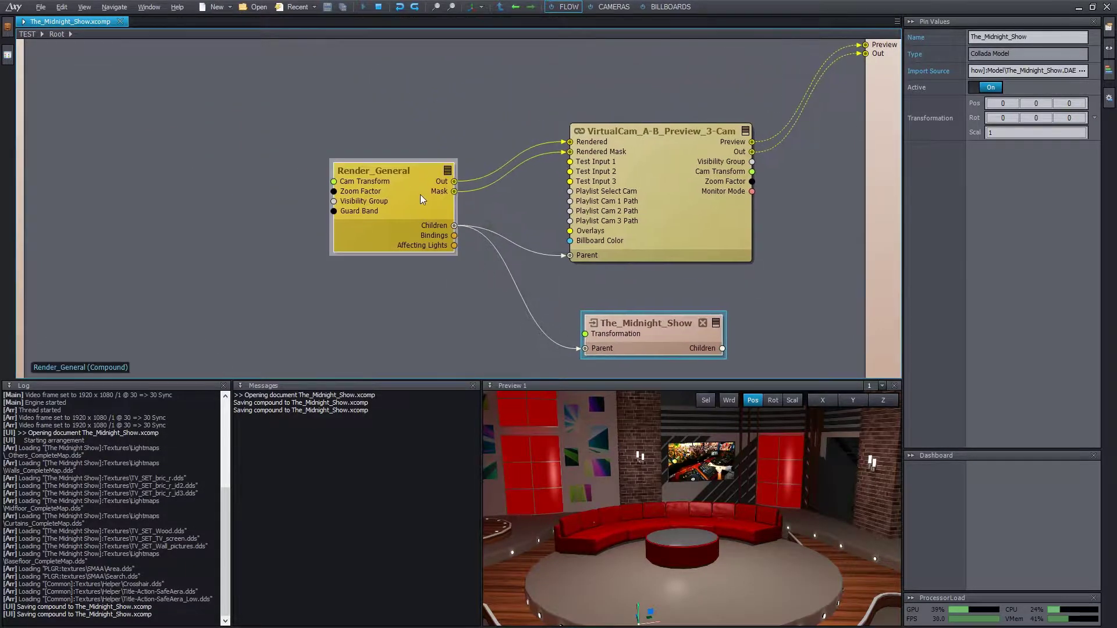
double_click(407, 200)
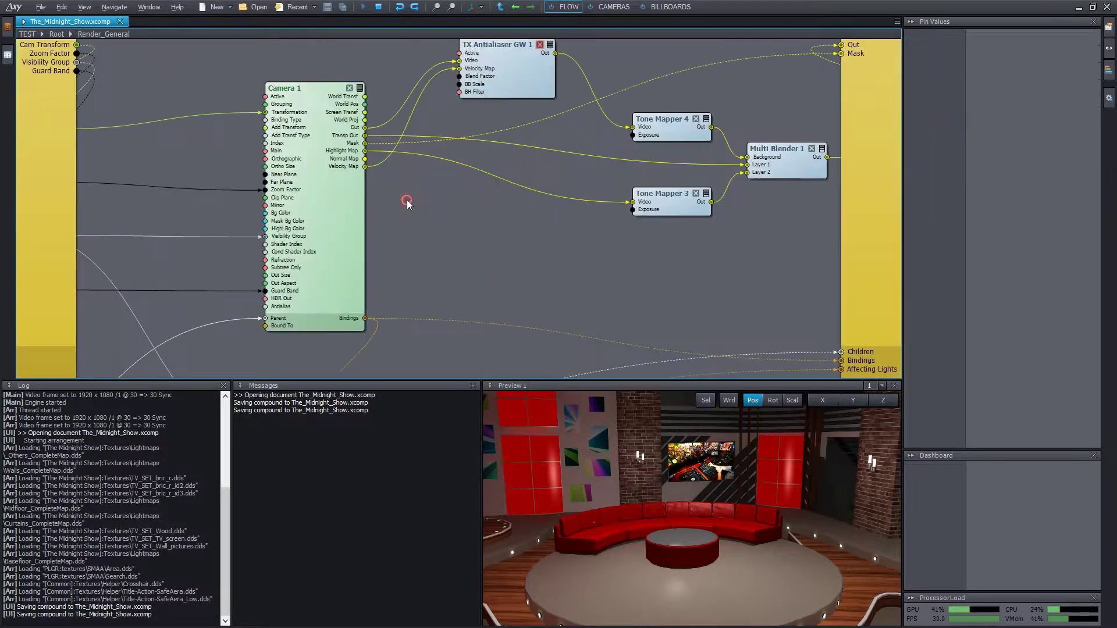
Examine the Camera 1, tone mapping and mirror camera nodes inside the Render_General compound.
scroll(442, 224, "down", 2)
scroll(478, 248, "up", 1)
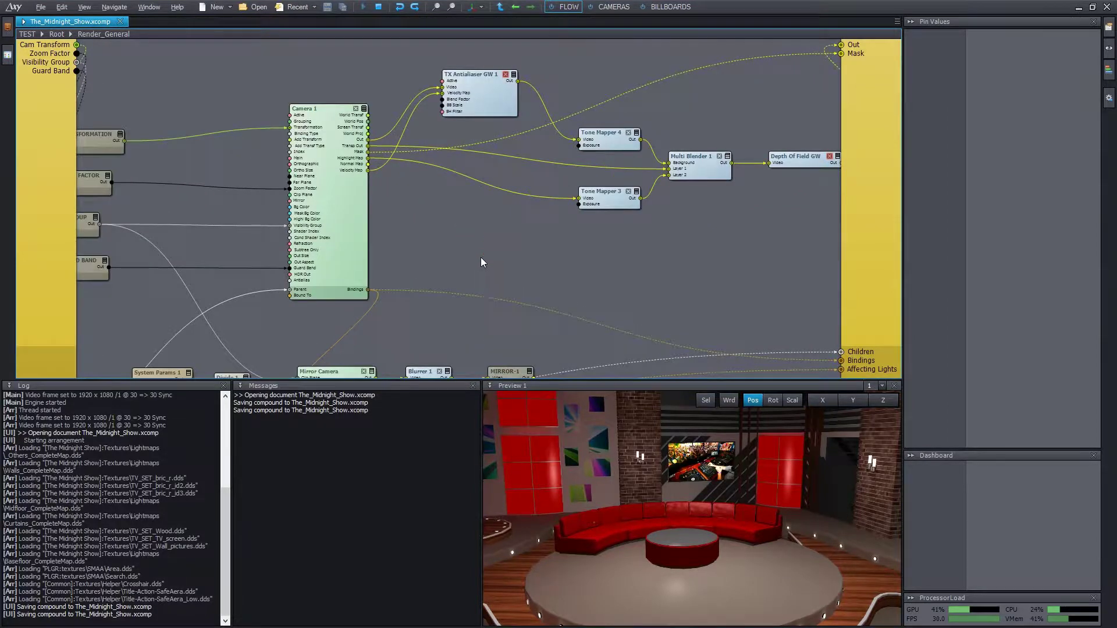
middle_click_drag(480, 258, 537, 109)
middle_click_drag(665, 276, 675, 327)
middle_click_drag(547, 190, 568, 232)
scroll(598, 267, "up", 1)
scroll(602, 266, "down", 1)
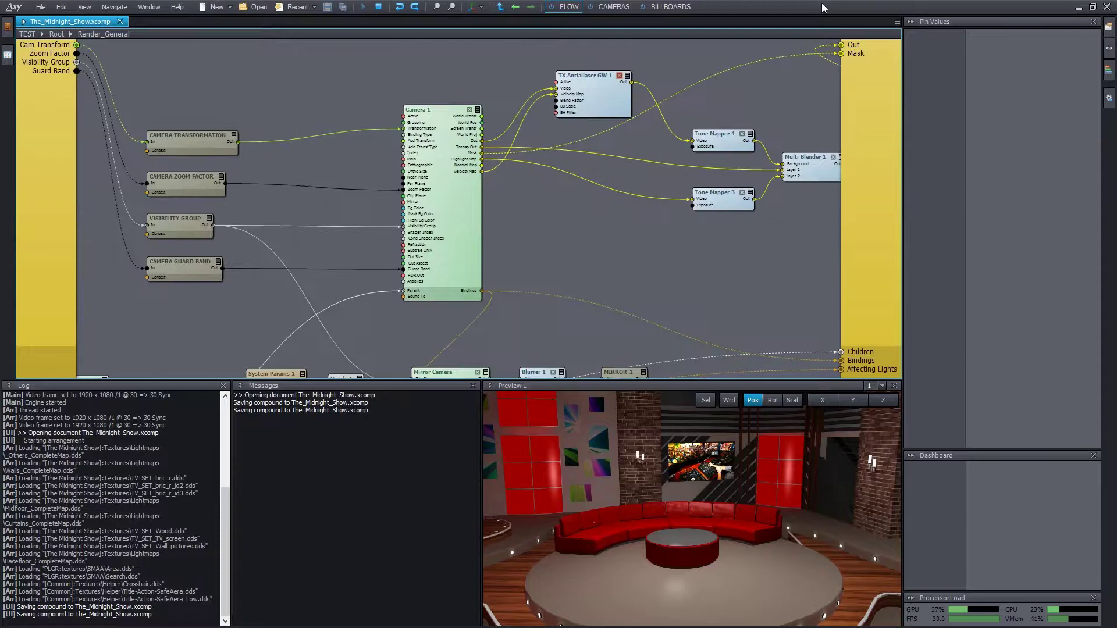
middle_click_drag(659, 247, 637, 192)
scroll(697, 209, "down", 1)
scroll(691, 224, "up", 1)
scroll(612, 186, "down", 1)
scroll(612, 187, "up", 1)
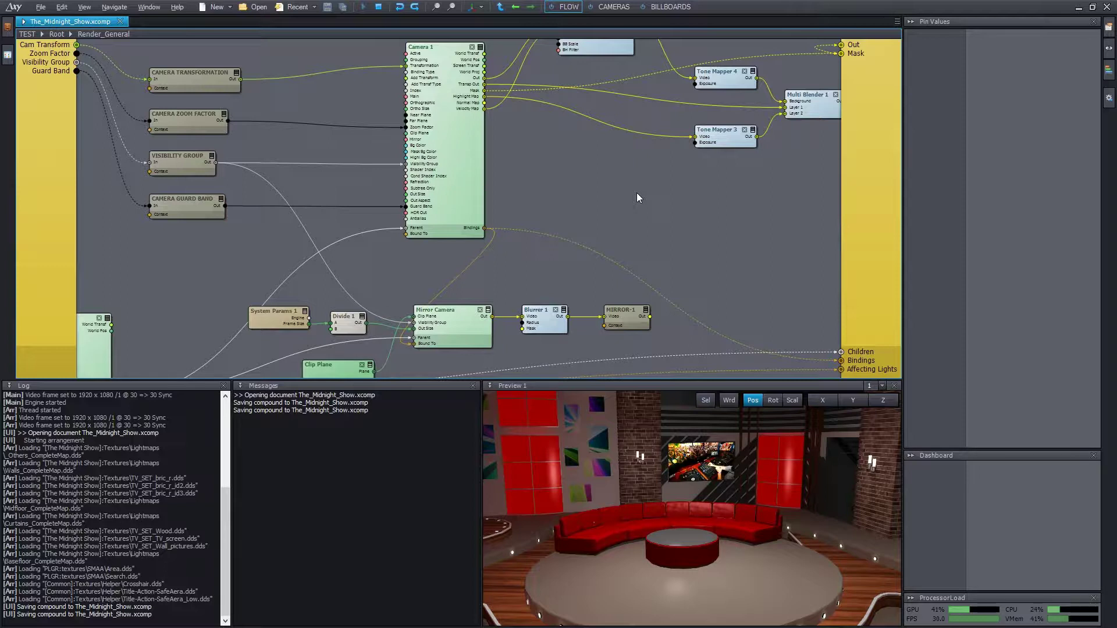
Check the Render_General navigation shortcut and go back through Root into the The_Midnight_Show model's graph.
left_click(114, 7)
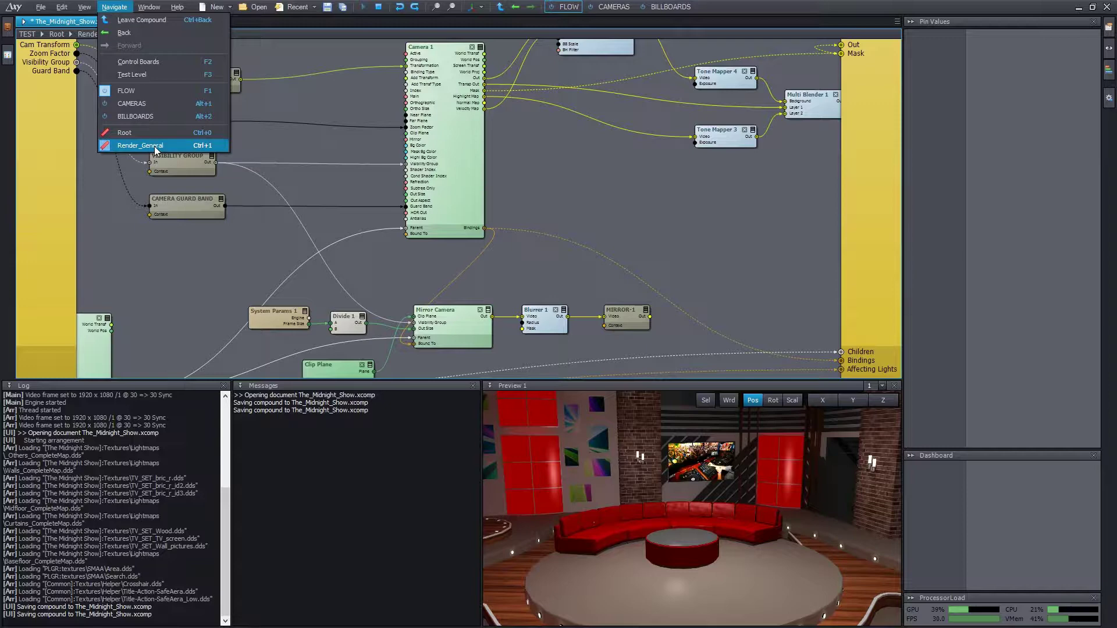
double_click(672, 180)
middle_click_drag(742, 264, 578, 170)
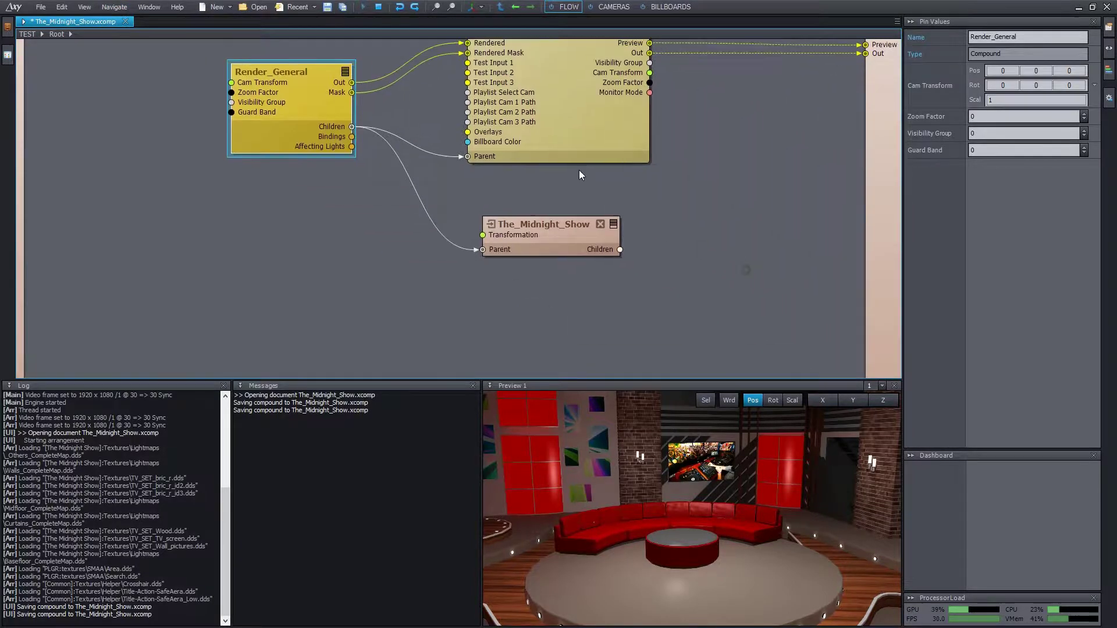
scroll(578, 170, "up", 1)
double_click(561, 236)
middle_click_drag(539, 241, 526, 212)
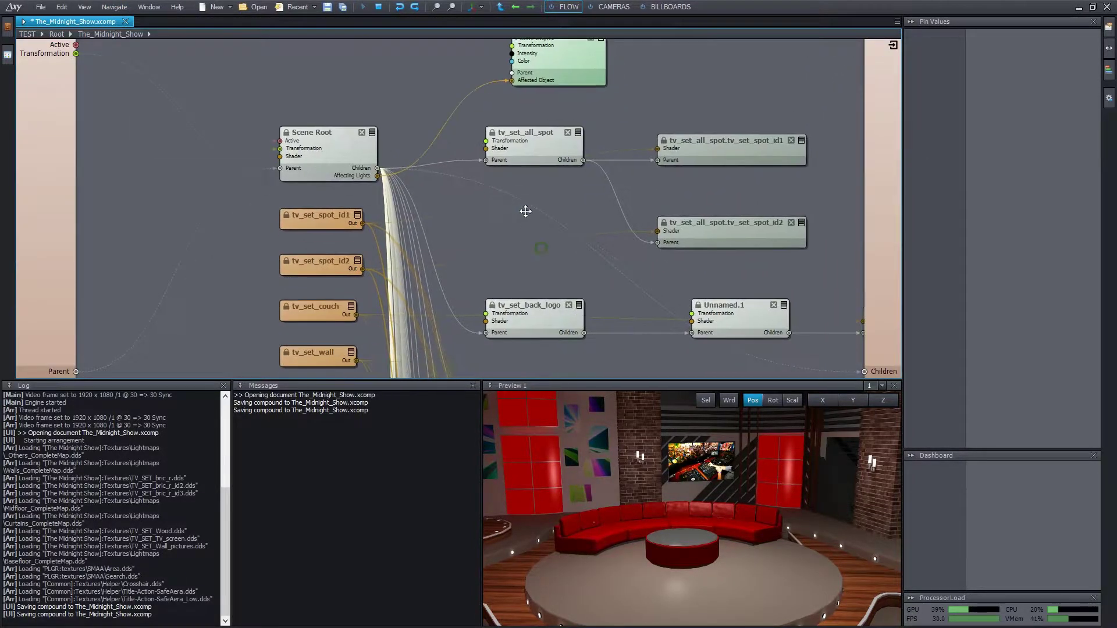
right_click_drag(525, 211, 525, 205)
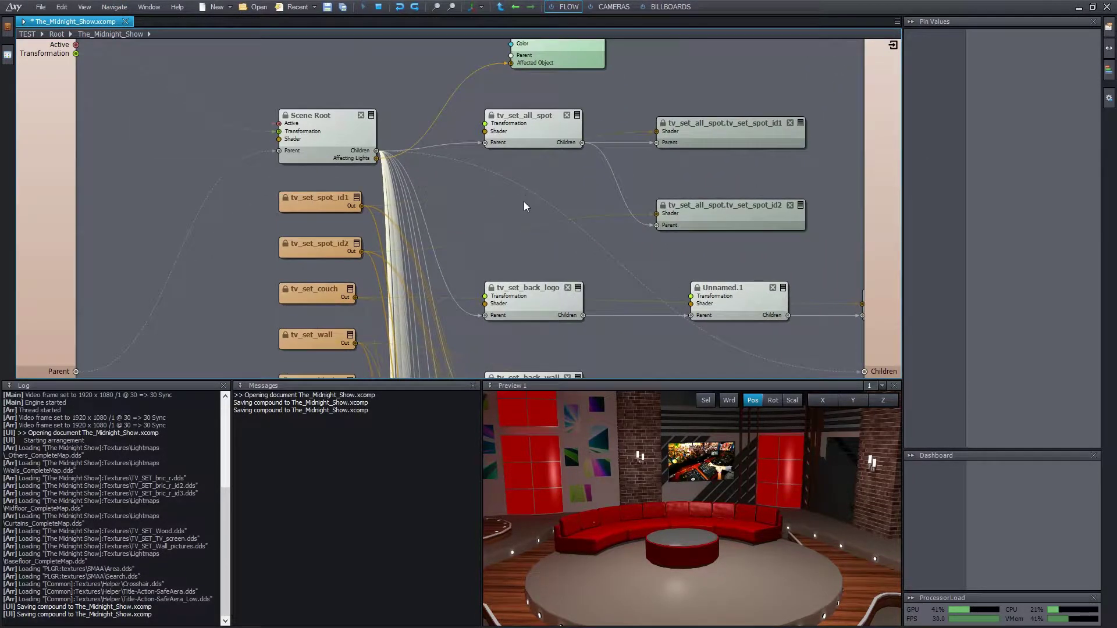
Review the compound navigation shortcuts and switch back and forth between The_Midnight_Show and Render_General graphs, ending in Render_General.
left_click(114, 6)
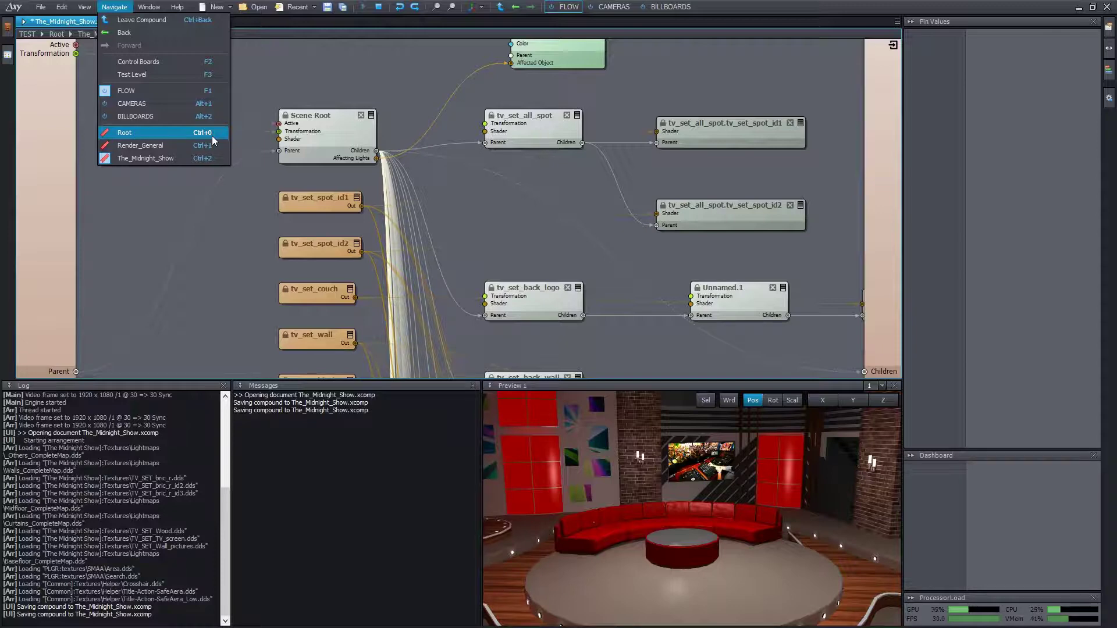
left_click(371, 81)
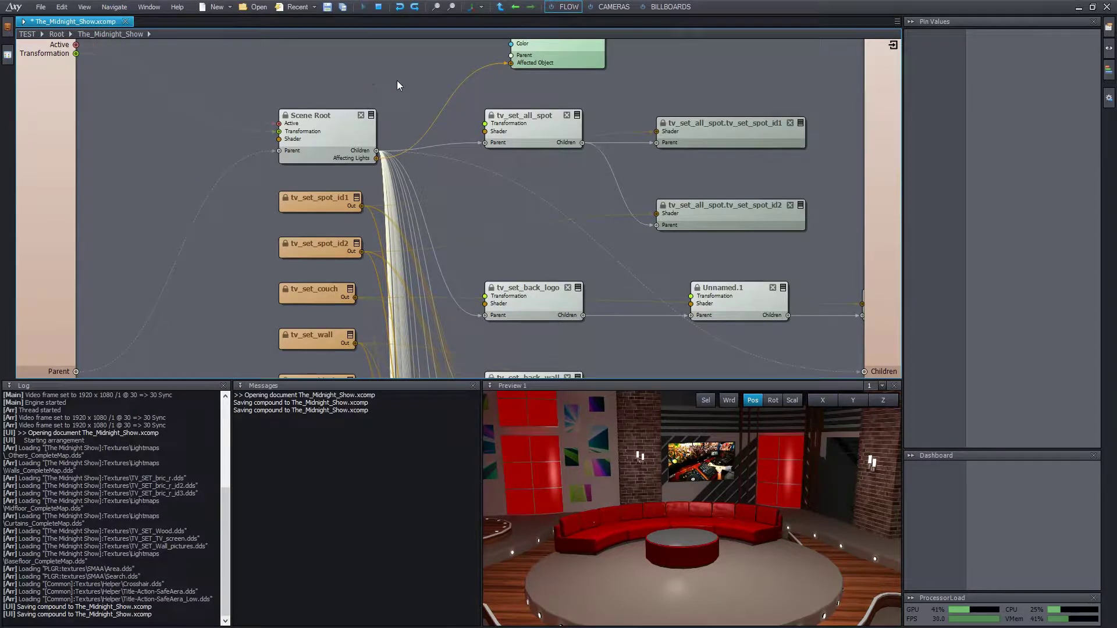
key("alt+Left")
key("alt+Right")
key("alt+Left")
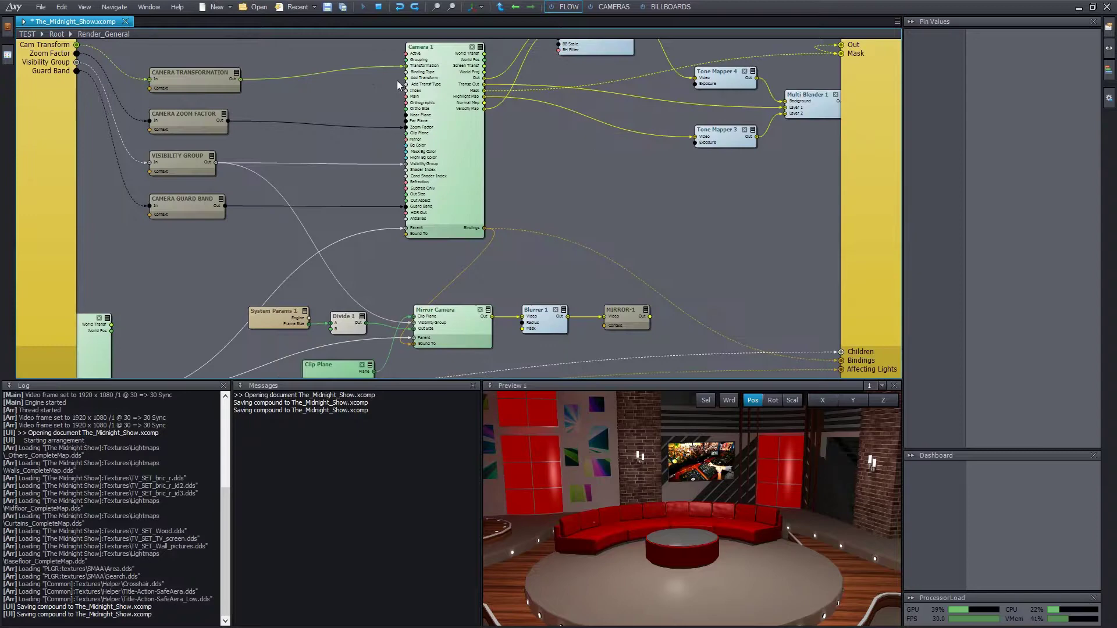
key("alt+Right")
key("alt+Left")
key("alt+Right")
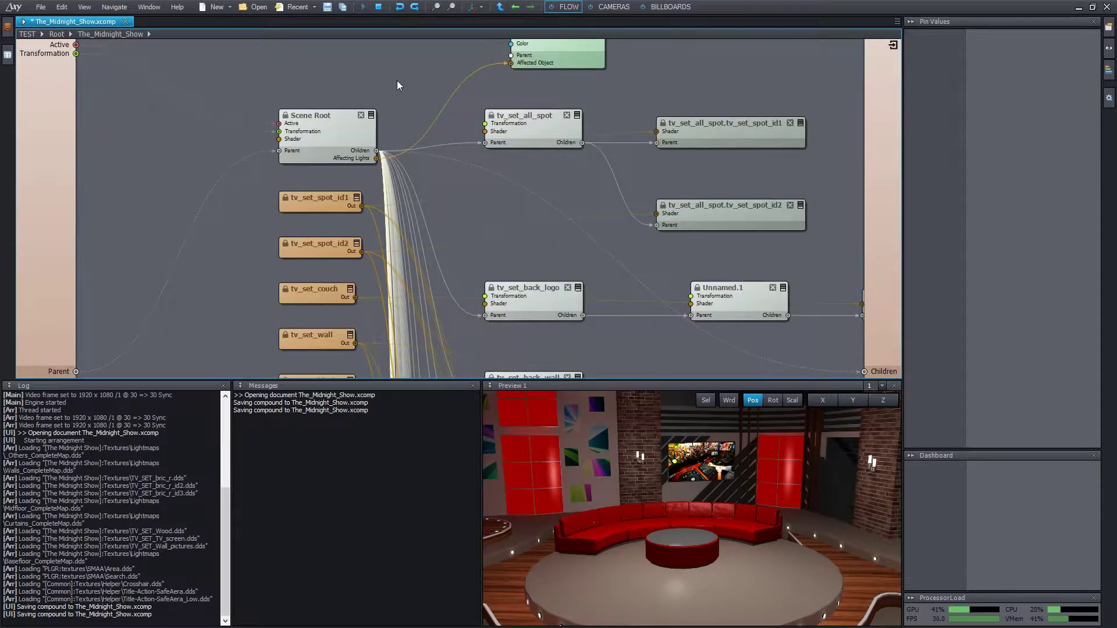
key("alt+Left")
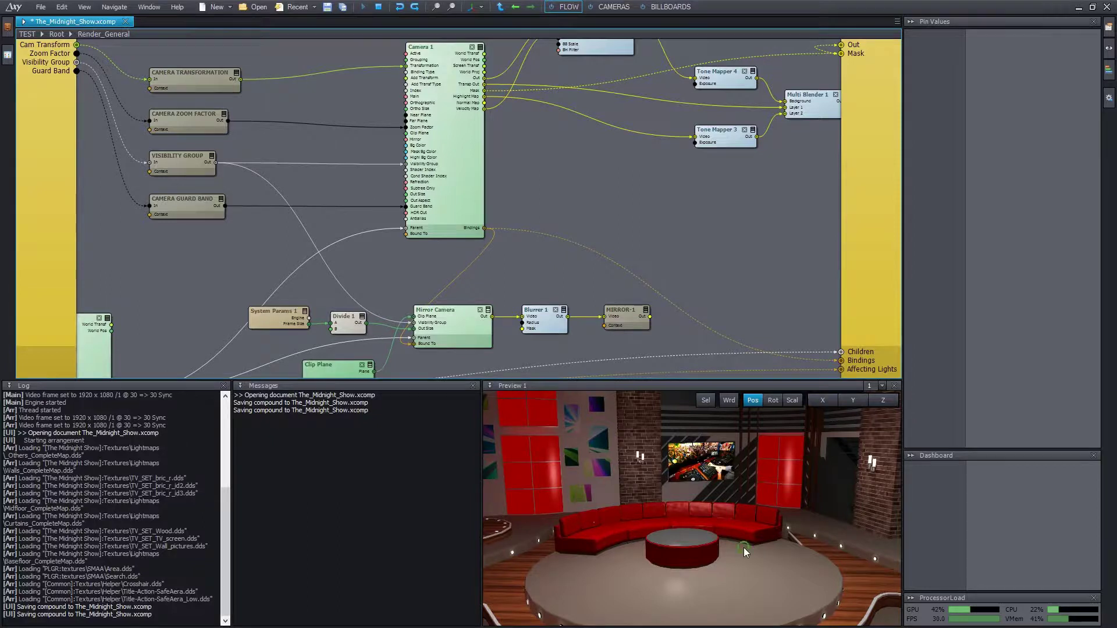
Examine the studio's stage, couch and floor from different camera angles in the preview.
left_click_drag(743, 547, 769, 543)
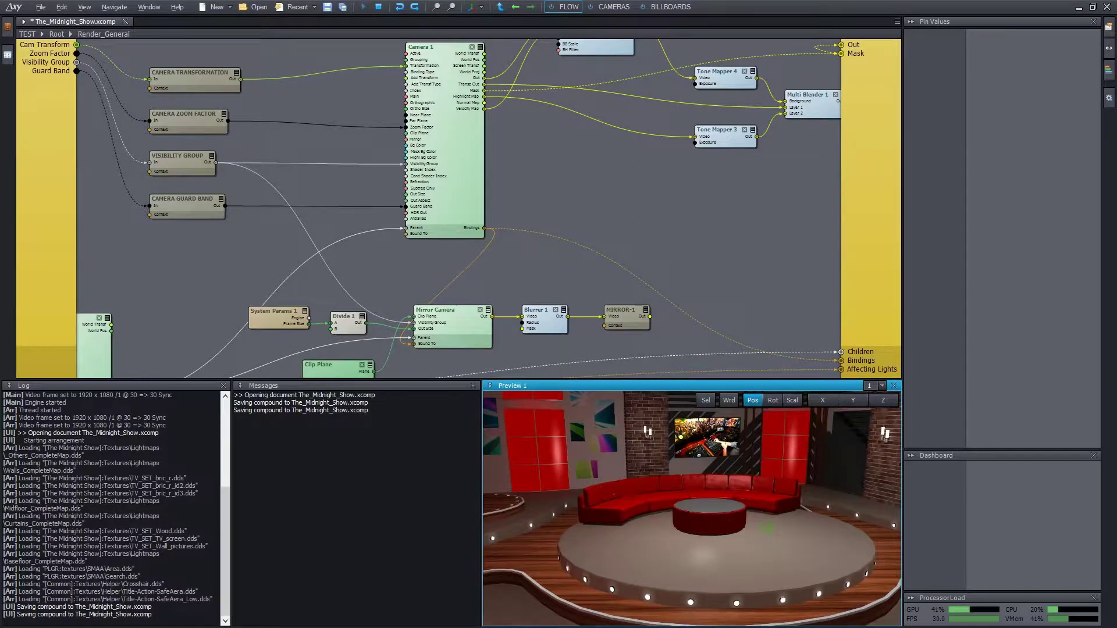
middle_click_drag(766, 528, 716, 526)
left_click_drag(717, 526, 687, 535)
middle_click_drag(687, 533, 741, 531)
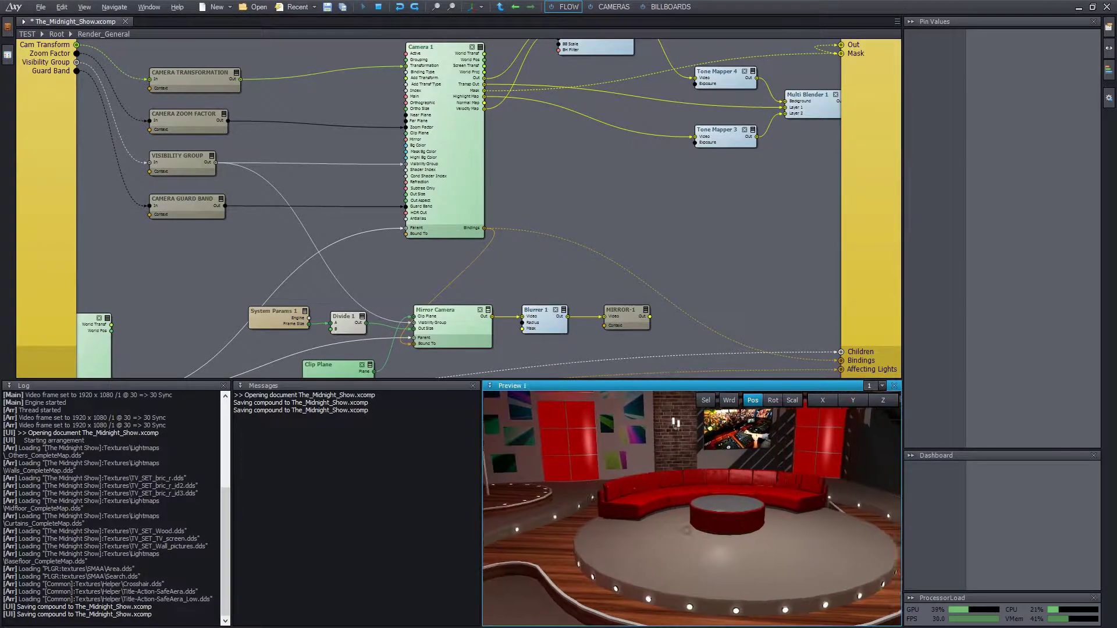
left_click_drag(742, 532, 721, 523)
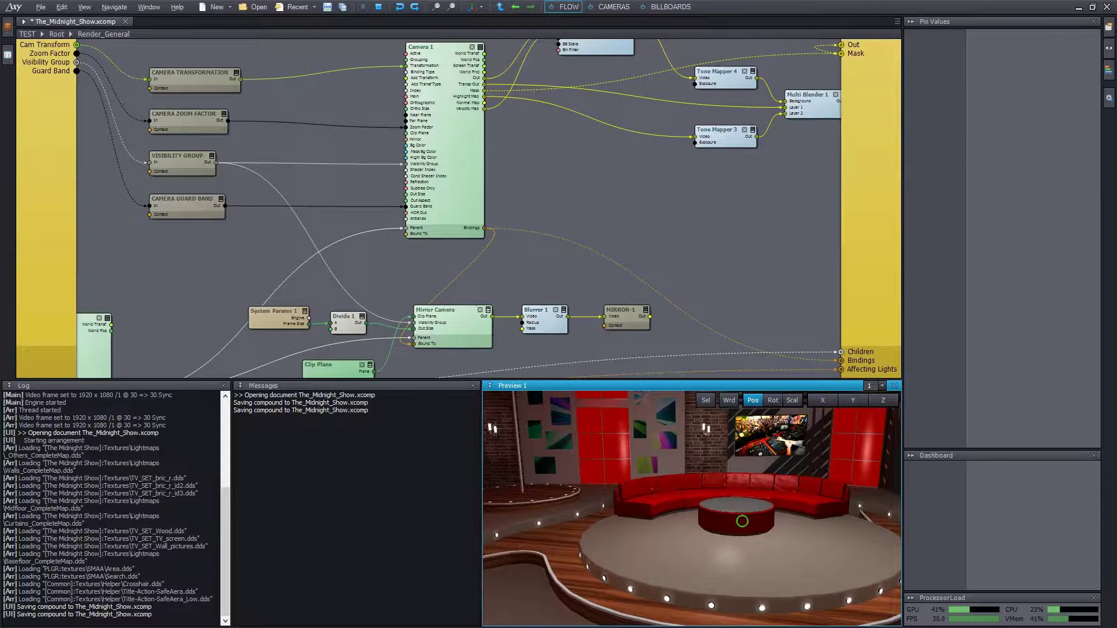
middle_click_drag(742, 521, 685, 522)
mouse_move(685, 523)
left_mouse_down()
mouse_move(713, 524)
mouse_move(686, 527)
left_mouse_up()
middle_click_drag(687, 528, 742, 530)
left_click_drag(742, 529, 759, 528)
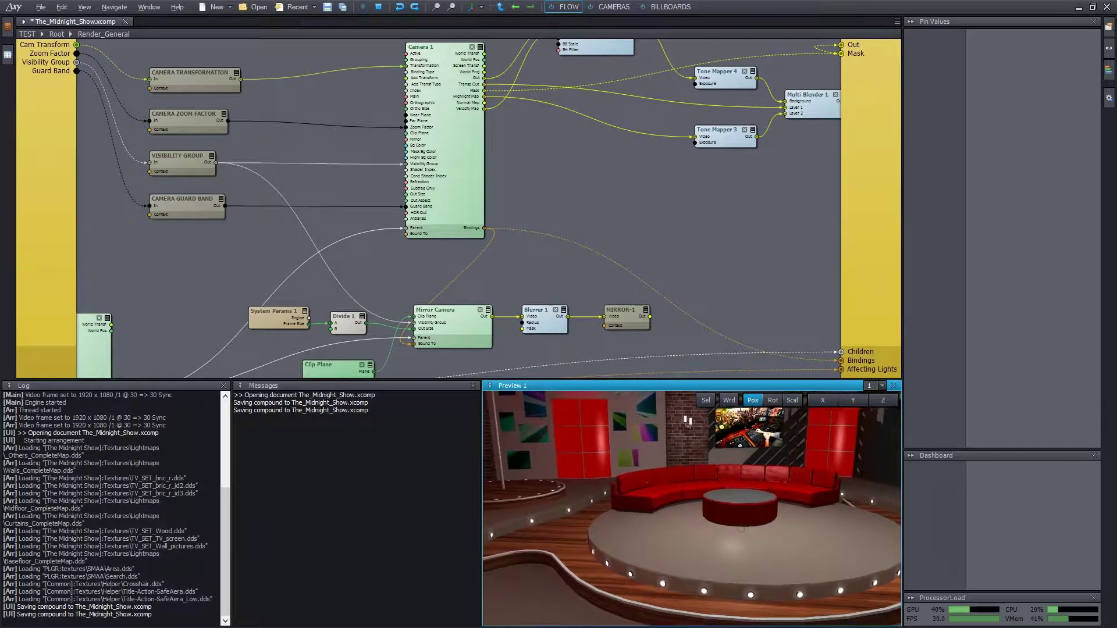
left_click_drag(687, 524, 711, 522)
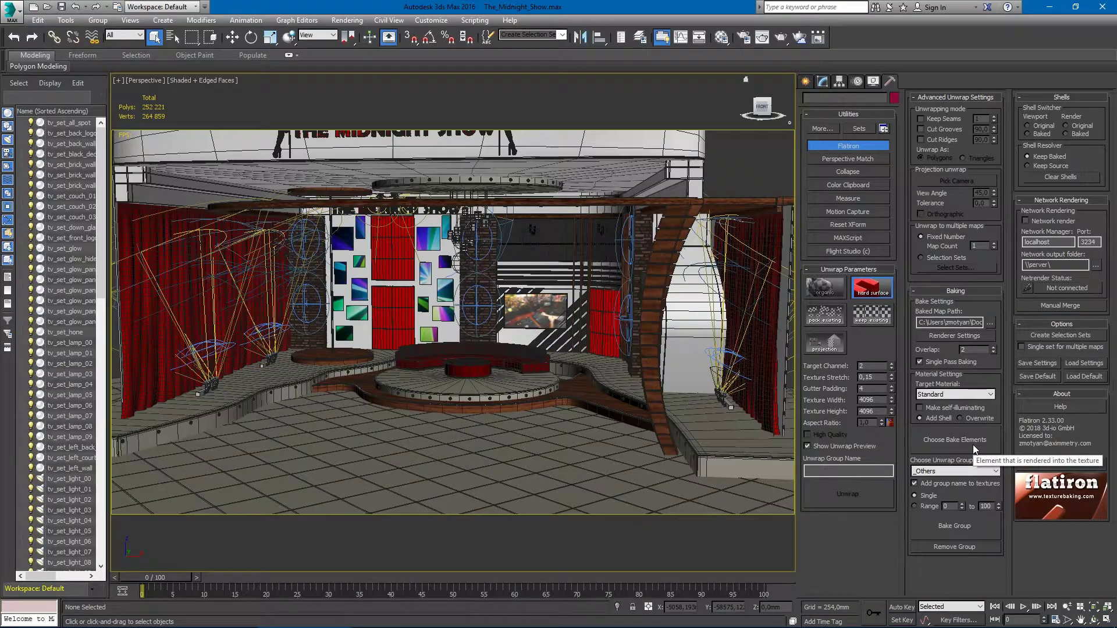
Switch to 3ds Max and add an Ambient Occlusion element to Flatiron's bake elements.
left_click(963, 446)
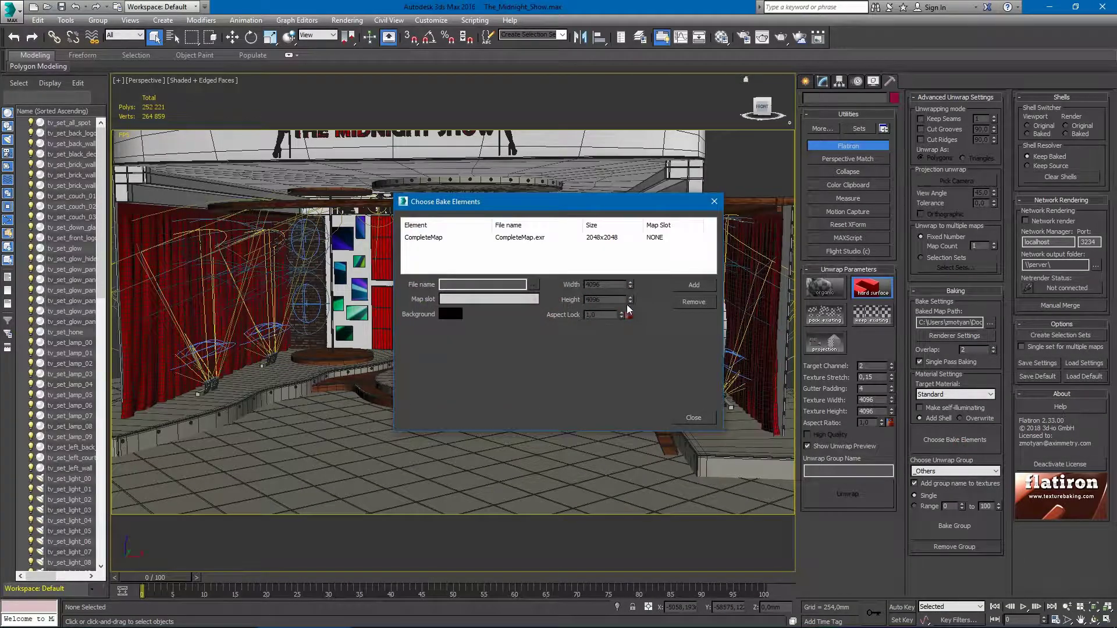
left_click(682, 286)
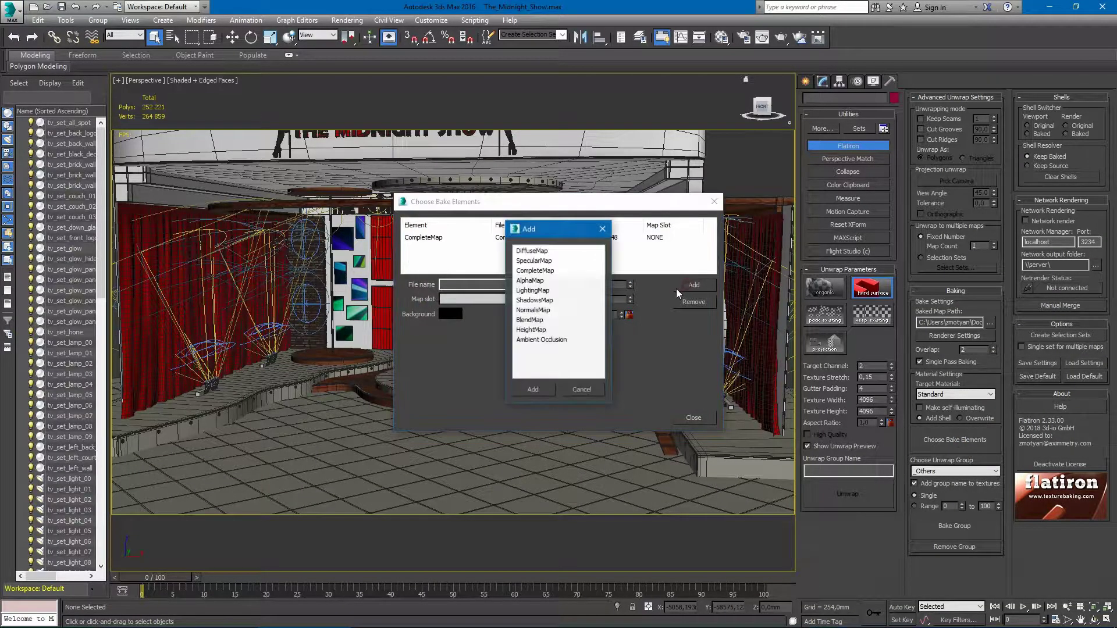
left_click(547, 340)
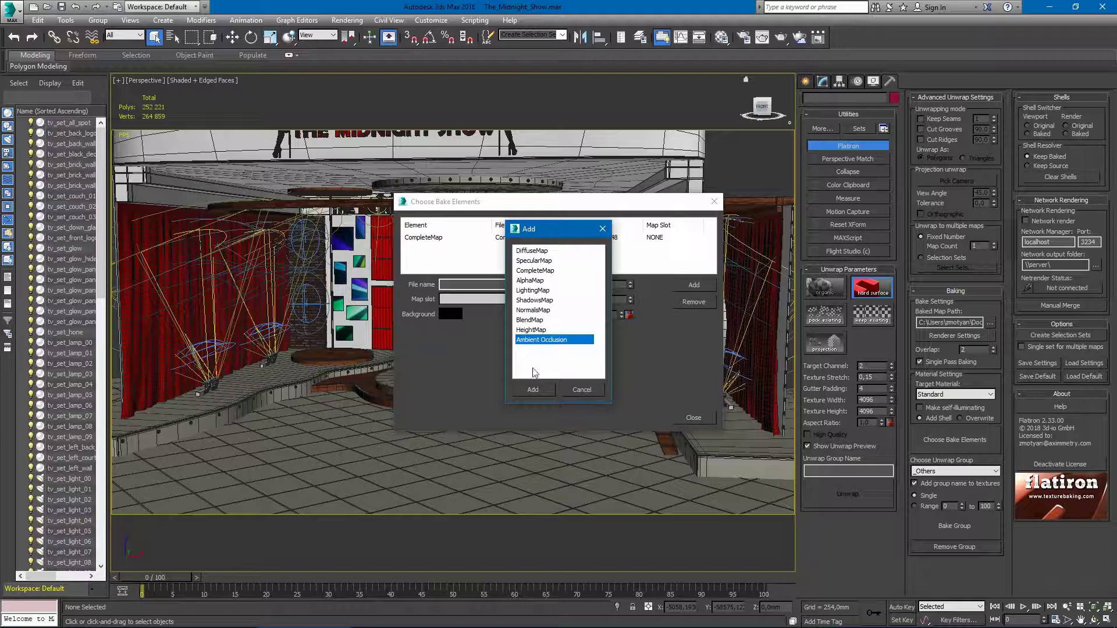
left_click(546, 389)
left_click(444, 249)
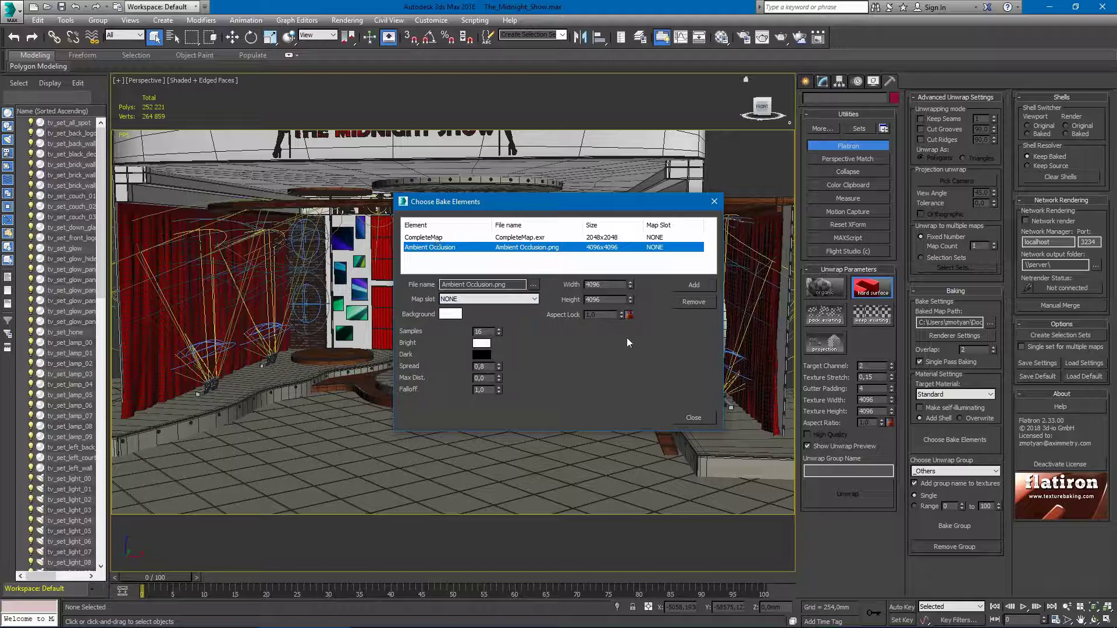
Switch to Aximmetry, import Flat_Compl_AO.xshad as the tv_set_spot_id2 shader's source, and open its Ambient Occ Map file selection.
key("alt+Tab")
left_click(619, 177)
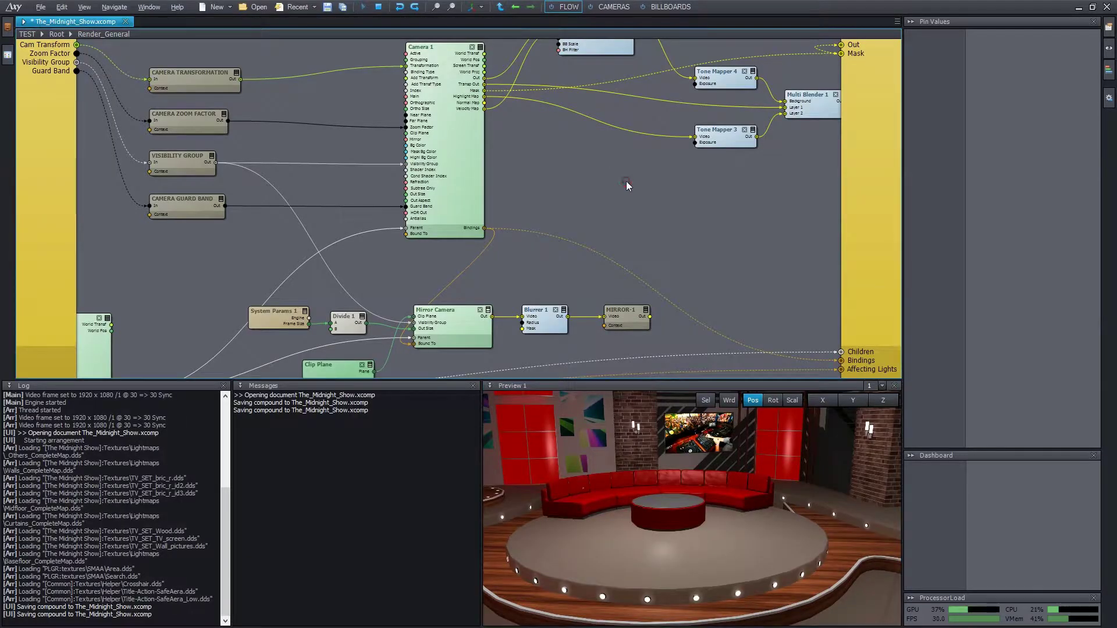
key("alt+Left")
middle_click_drag(554, 225, 643, 141)
left_click(415, 167)
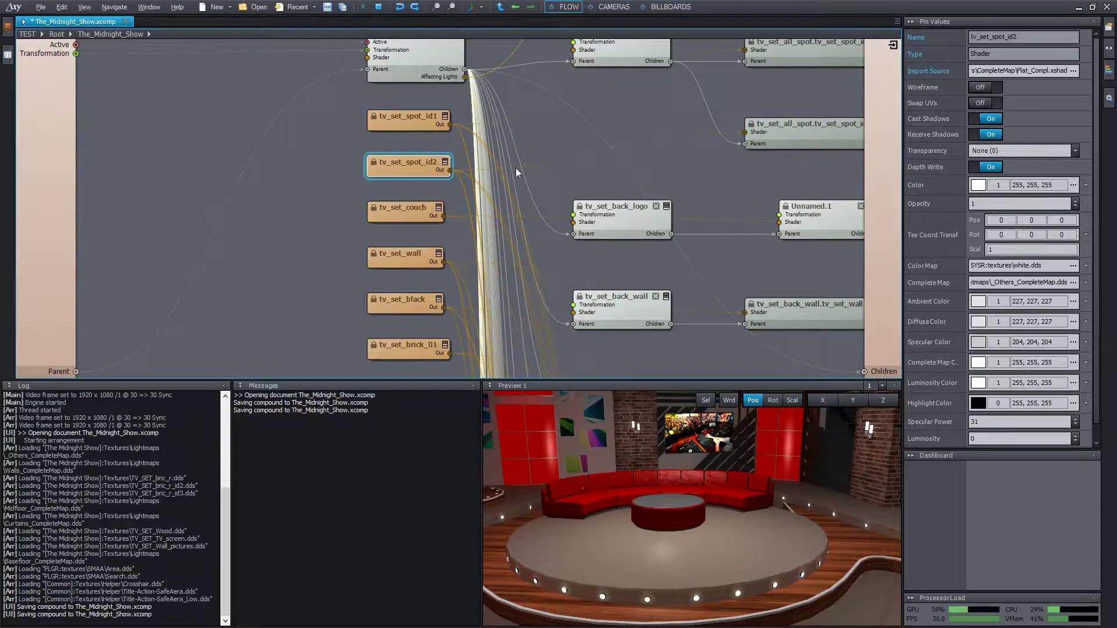
right_click(425, 169)
left_click(494, 253)
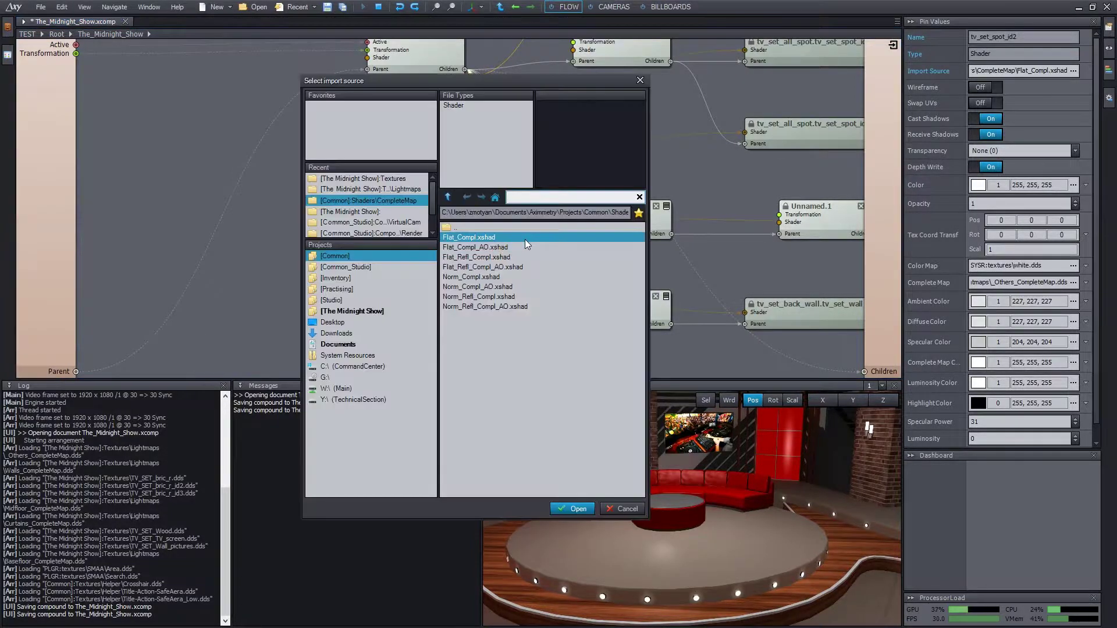
left_click(495, 248)
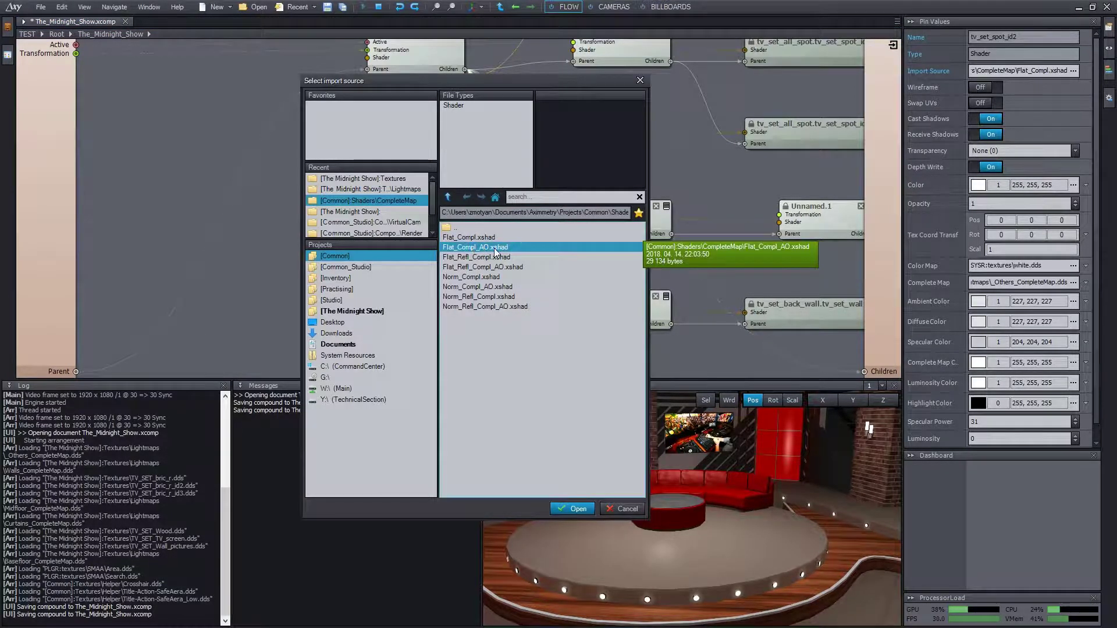
double_click(495, 248)
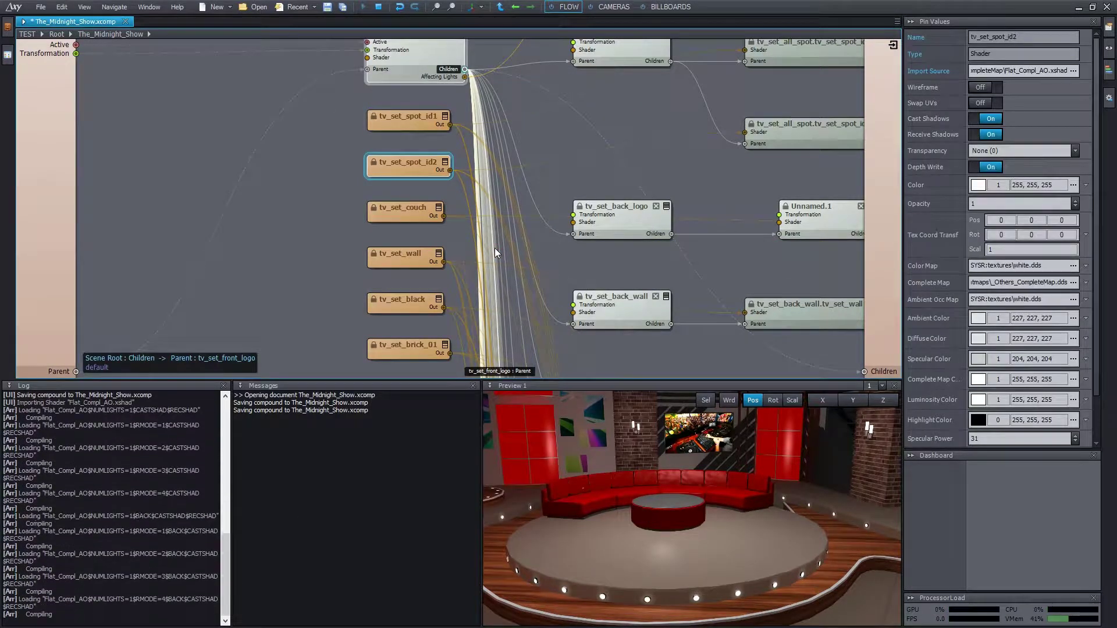
left_click(1074, 300)
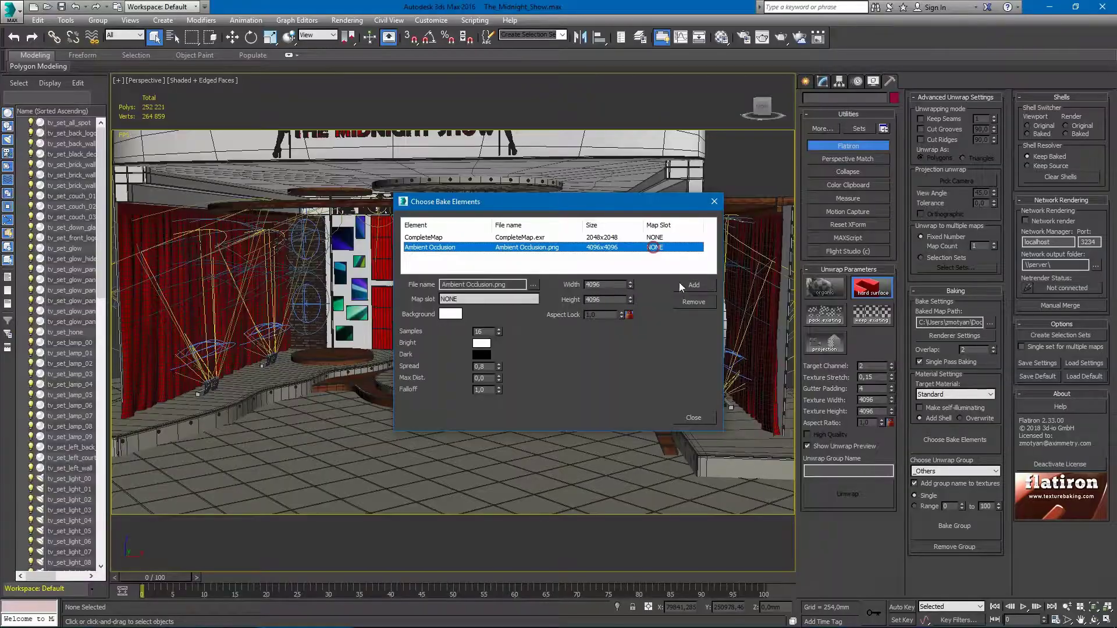
Remove the Ambient Occlusion bake element in 3ds Max, return to Aximmetry, and save The_Midnight_Show.xcomp.
left_click(694, 302)
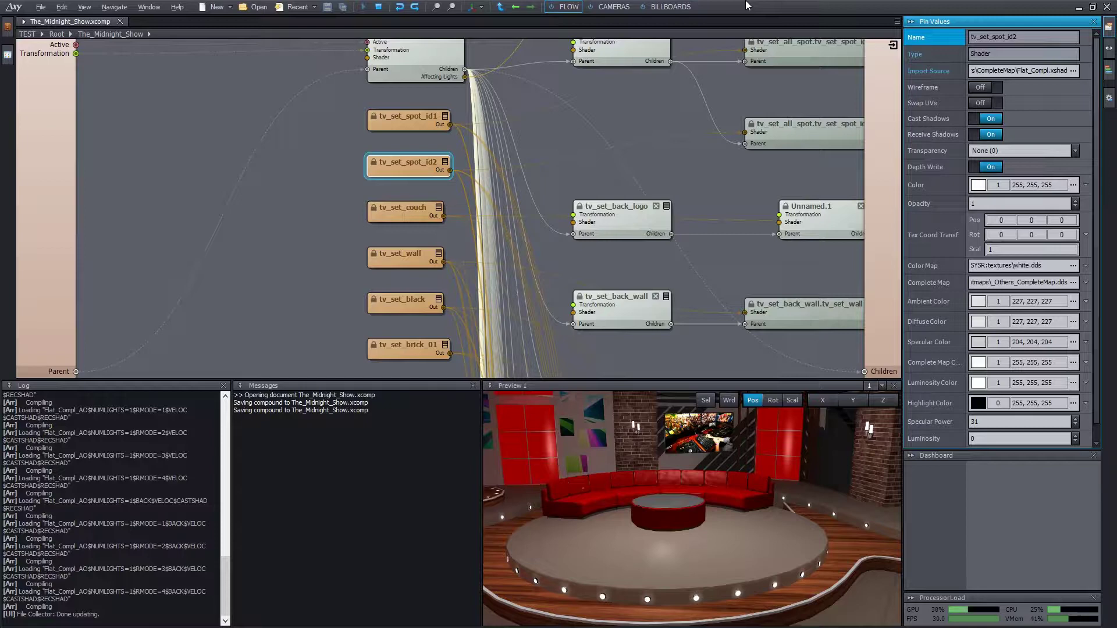
left_click(312, 210)
key("ctrl+s")
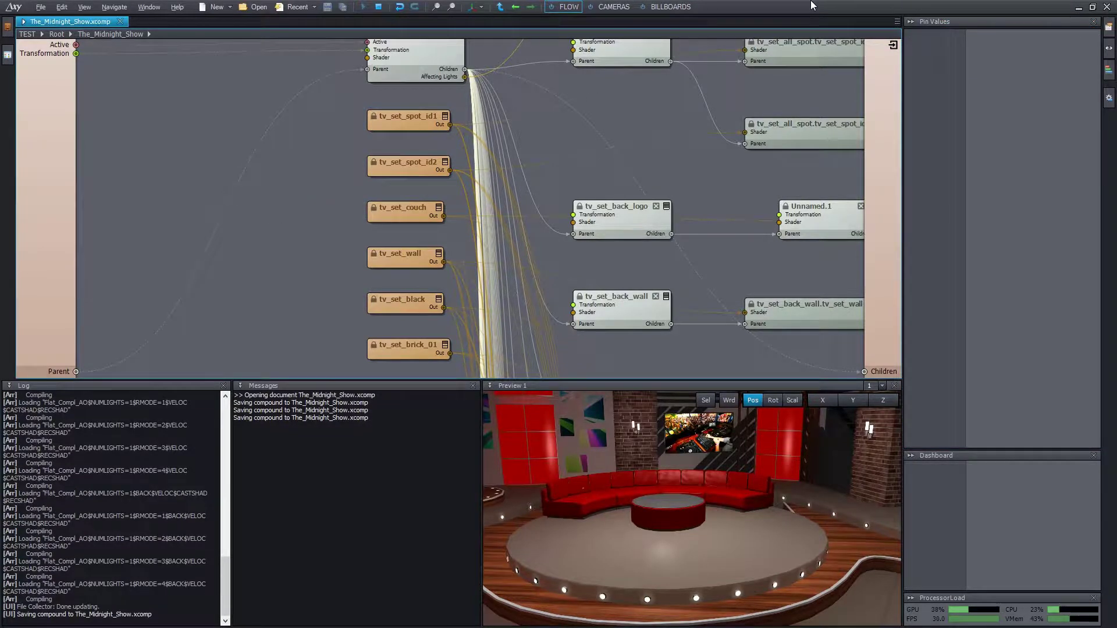
Go to the Render_General compound and enable the Ambient Occlusion GW node.
middle_click_drag(741, 195, 535, 224)
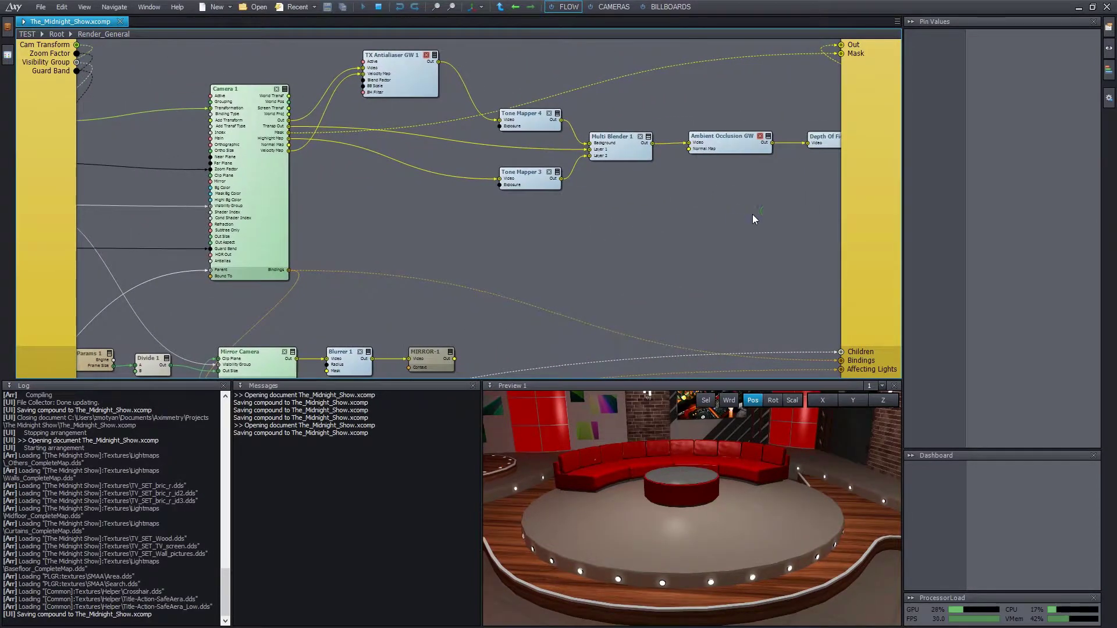
middle_click_drag(752, 215, 650, 247)
scroll(651, 248, "up", 3)
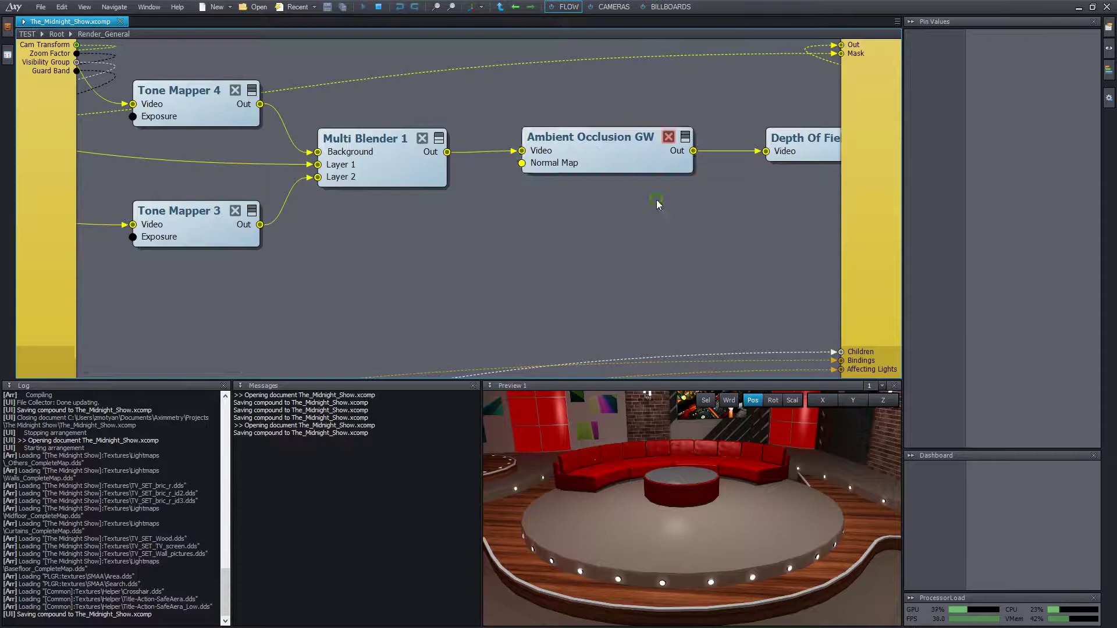
middle_click_drag(658, 206, 639, 218)
left_click(649, 151)
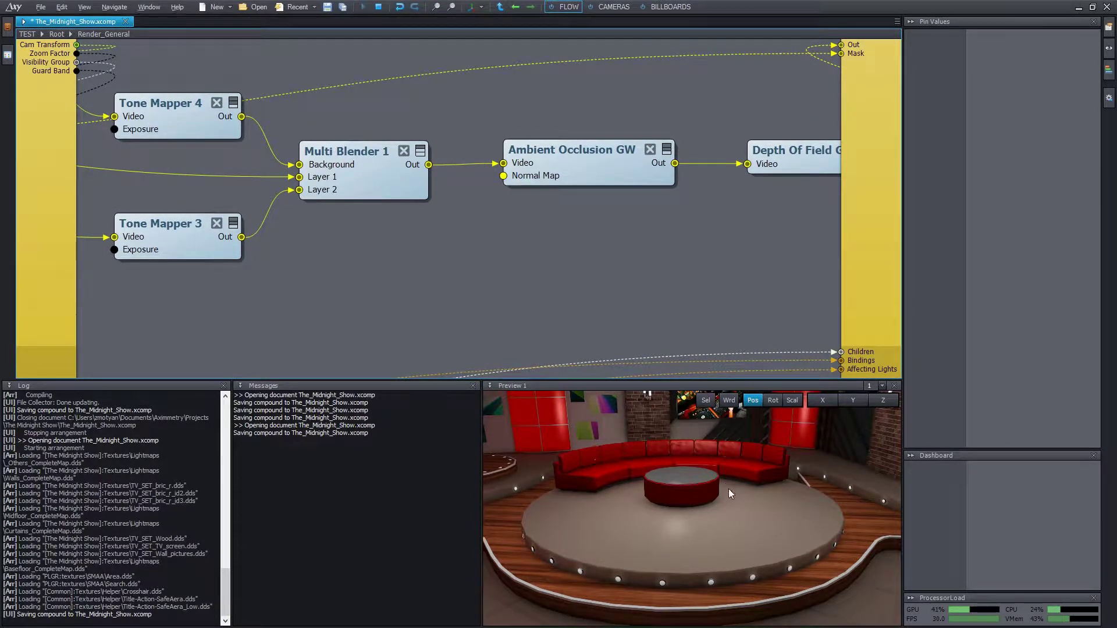
Set the Ambient Occlusion GW node's Gamma to 1.74 and its Radius to 0.24.
left_click(605, 168)
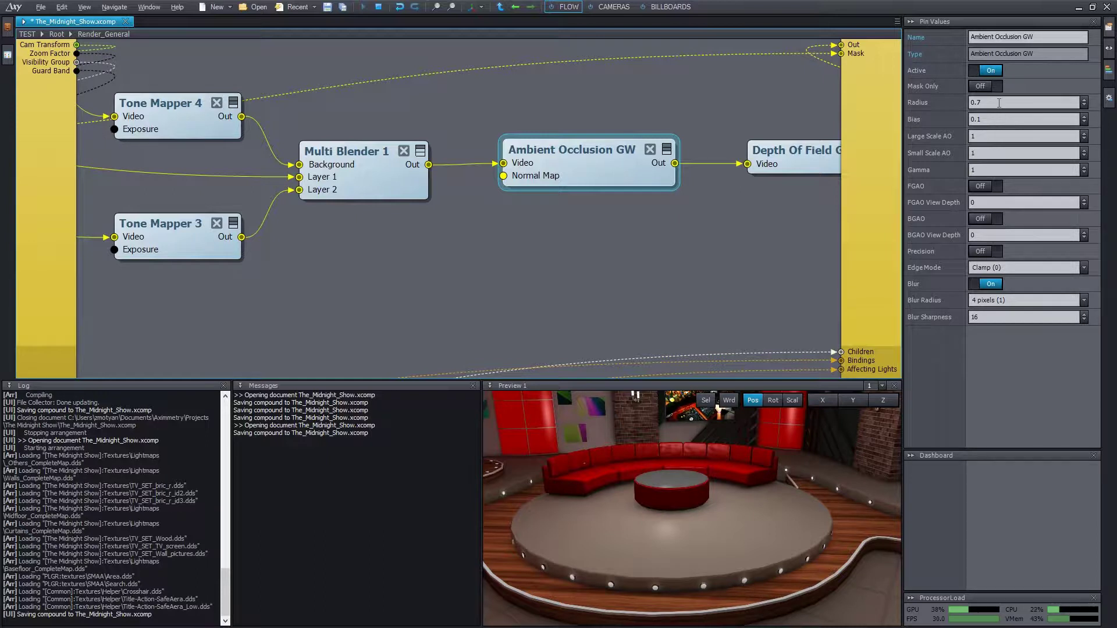
left_click_drag(999, 103, 999, 64)
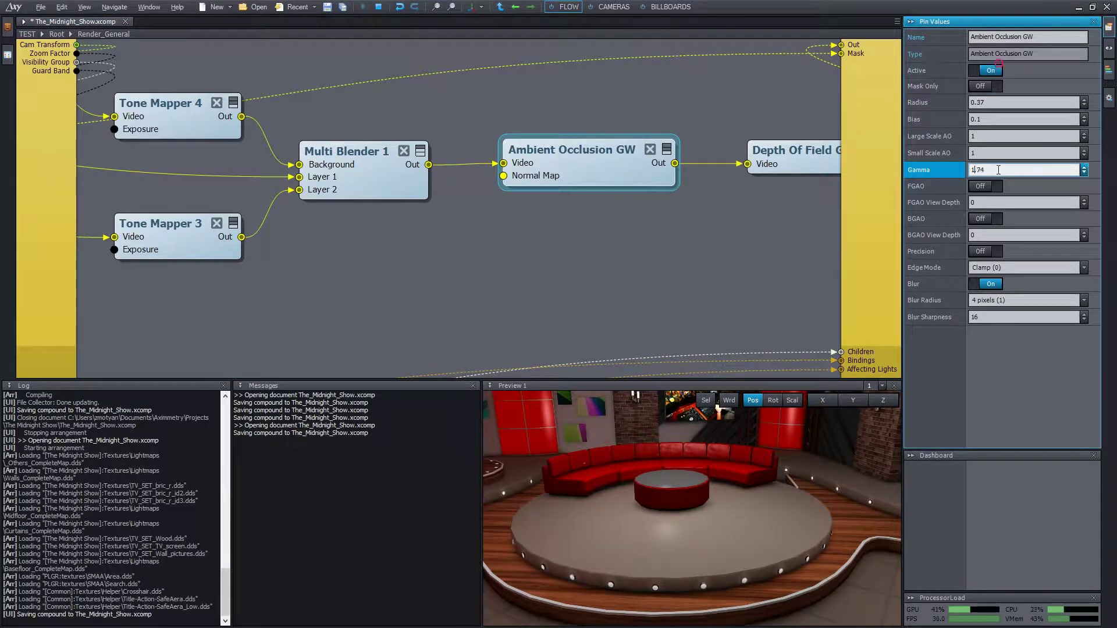
left_click_drag(999, 103, 999, 19)
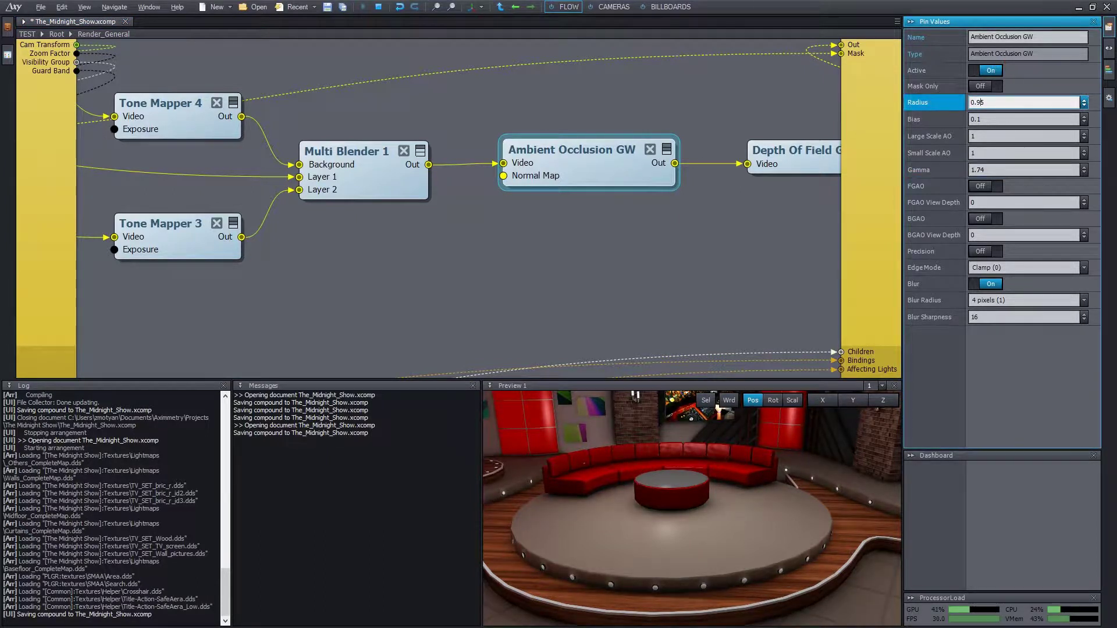
left_click_drag(993, 101, 993, 204)
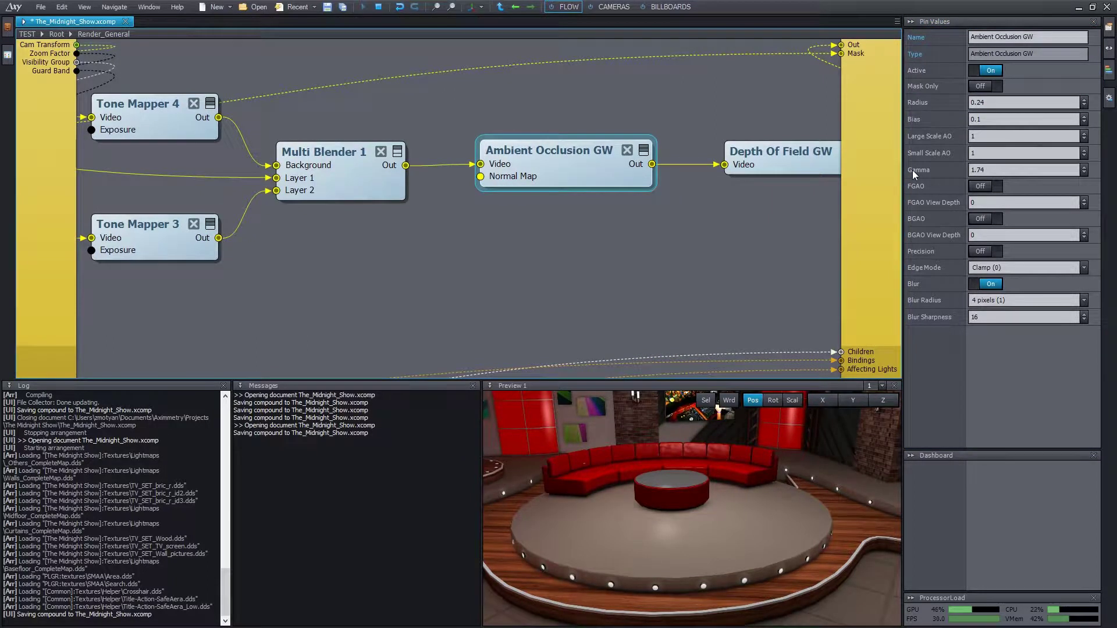
Set the Ambient Occlusion GW node's Large Scale AO to 0.24.
left_click(995, 137)
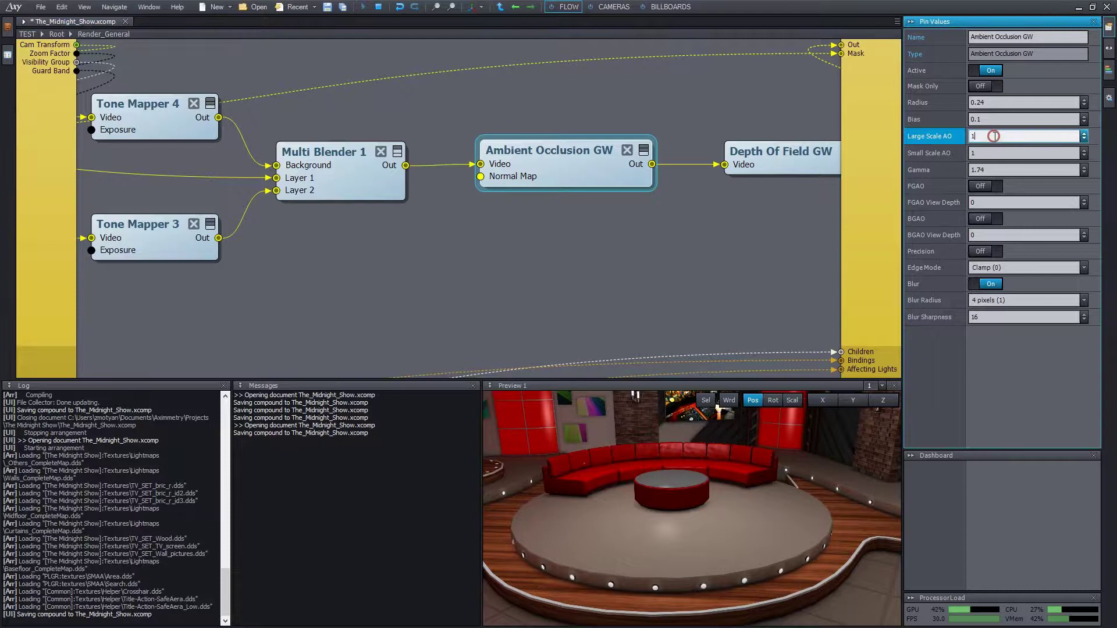
type("0.51")
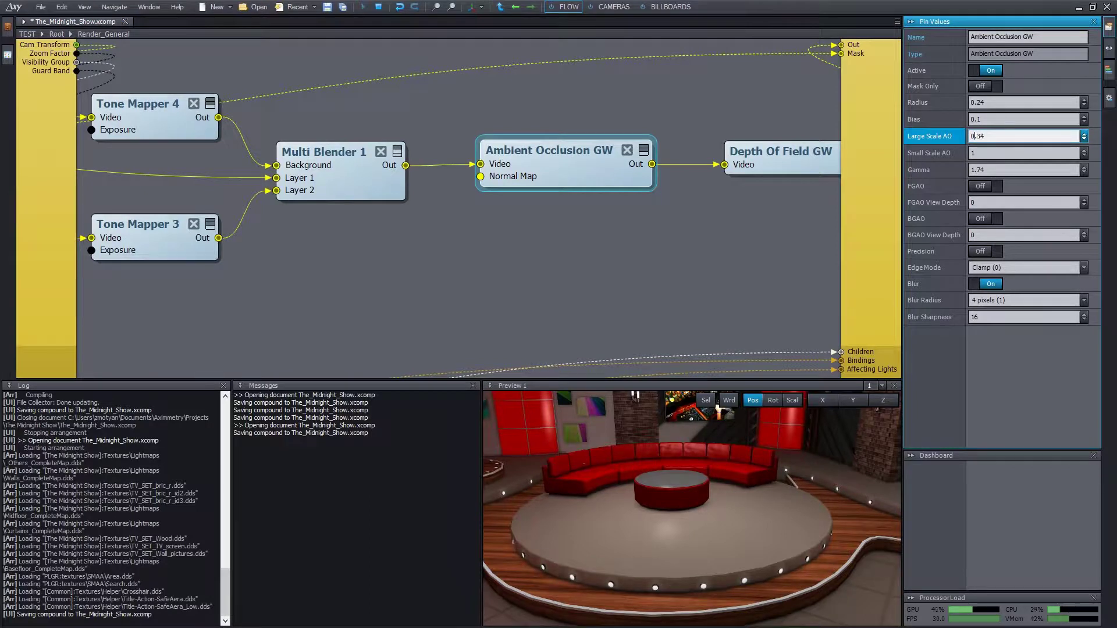
left_click_drag(995, 137, 995, 135)
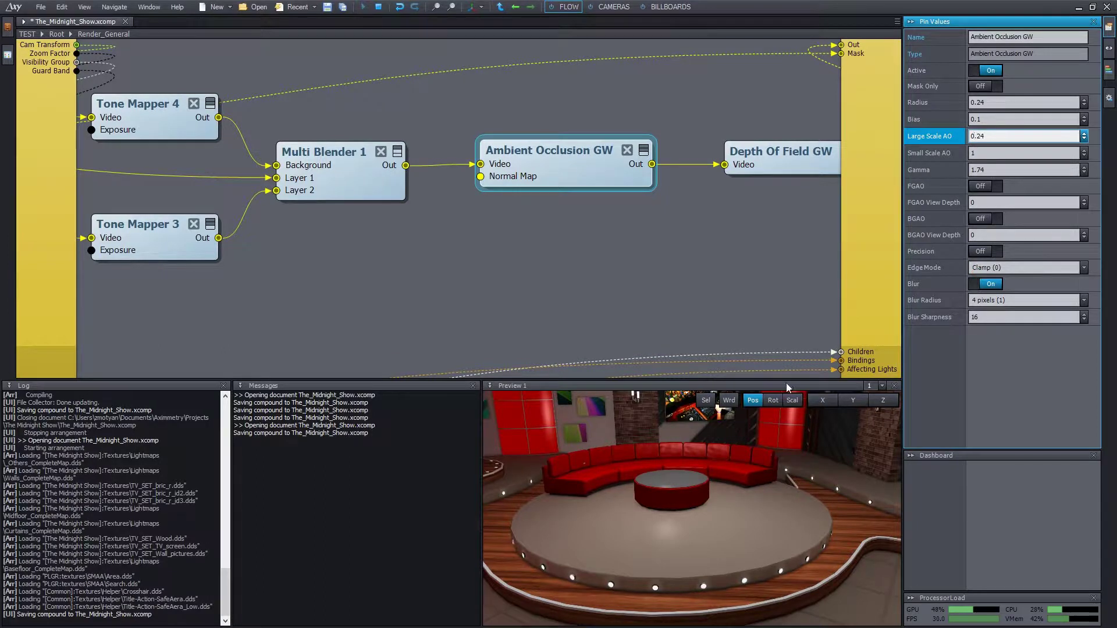